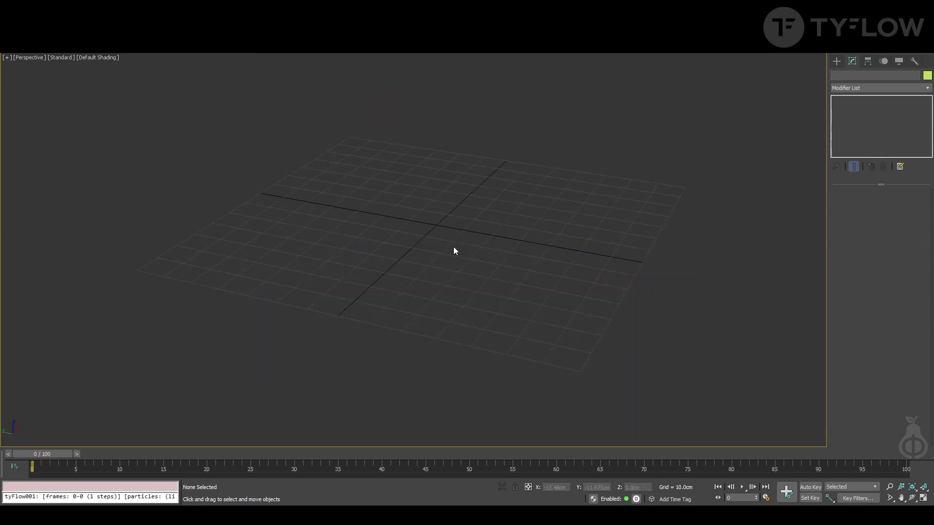
Create a tyFlow object on the ground grid and open its flow editor
{"action": "type", "text": "xtyflow"}
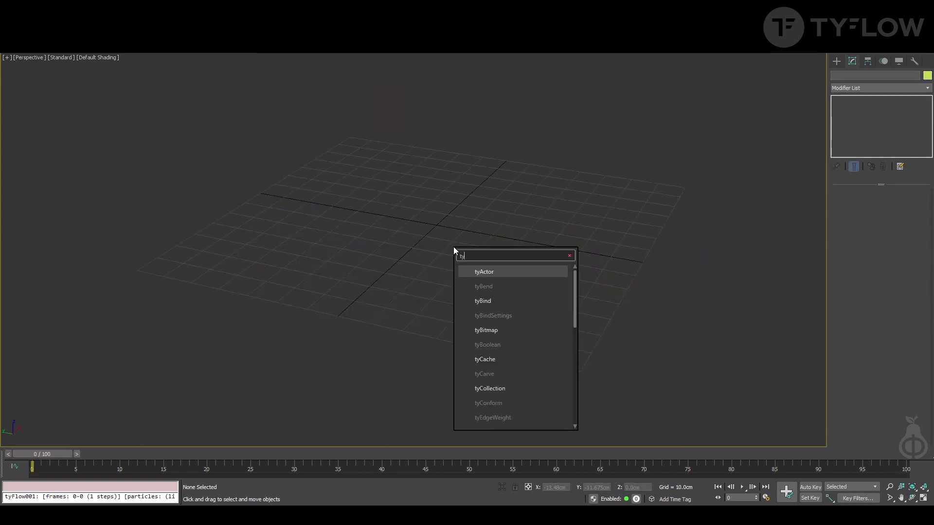
{"action": "left_click", "coordinate": [533, 271]}
{"action": "left_click", "coordinate": [578, 256]}
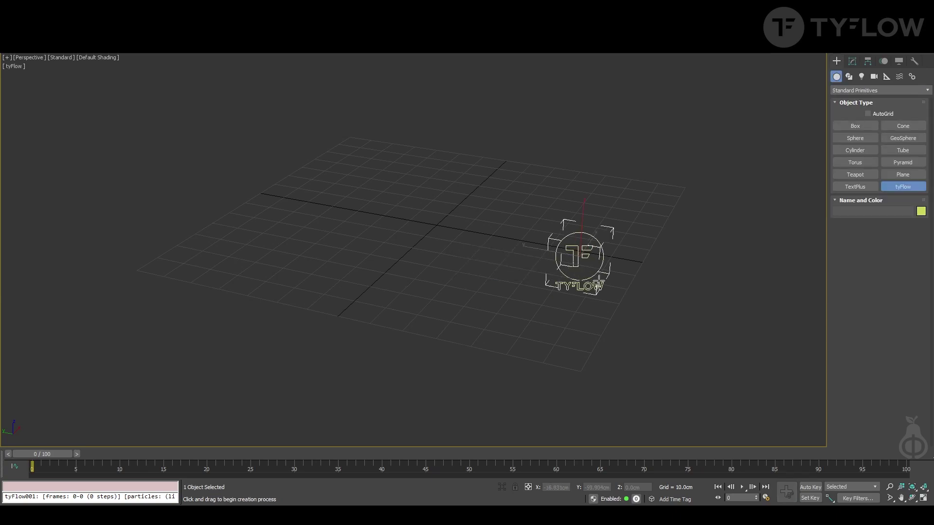
{"action": "left_click", "coordinate": [853, 61]}
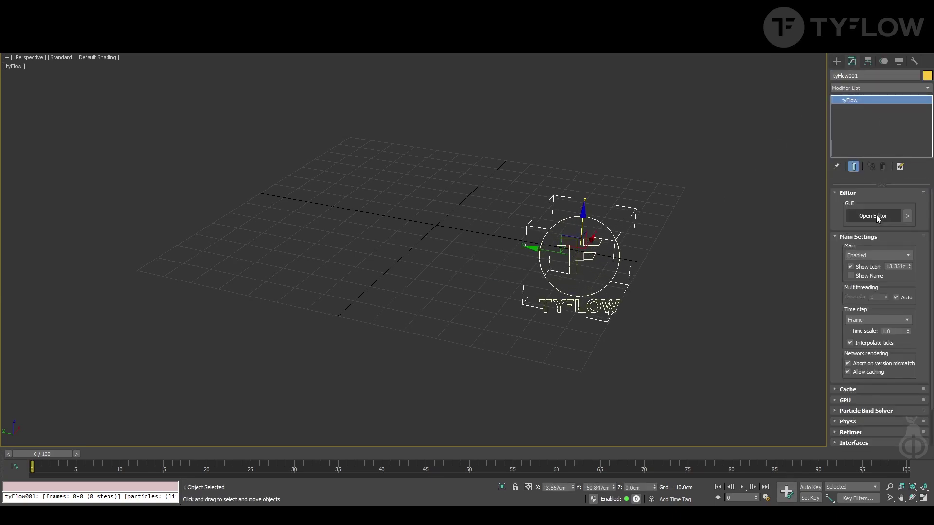
{"action": "left_click", "coordinate": [873, 215]}
Add the preset flow whose event contains Birth, Position Icon, Speed, Shape, Mesh and Display operators
{"action": "right_click", "coordinate": [102, 157]}
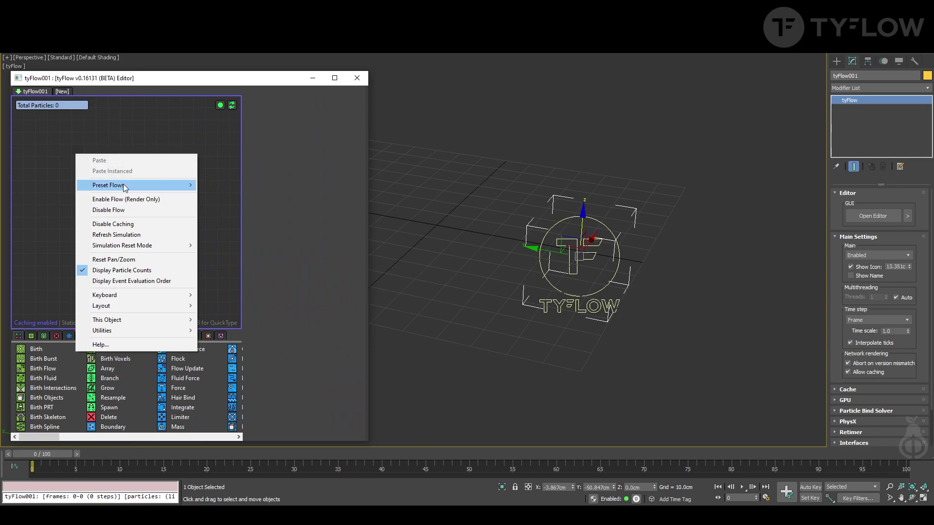
{"action": "mouse_move", "coordinate": [125, 187]}
{"action": "left_click", "coordinate": [253, 185]}
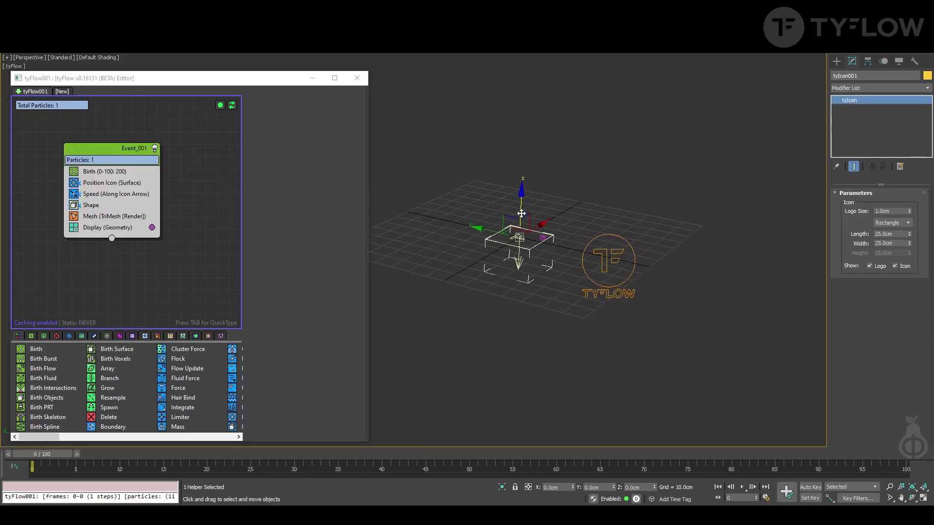
Raise the emitter icon to about 72 cm above the grid and set its length and width to 100 cm
{"action": "left_click_drag", "start_coordinate": [522, 213], "coordinate": [526, 73]}
{"action": "double_click", "coordinate": [891, 235]}
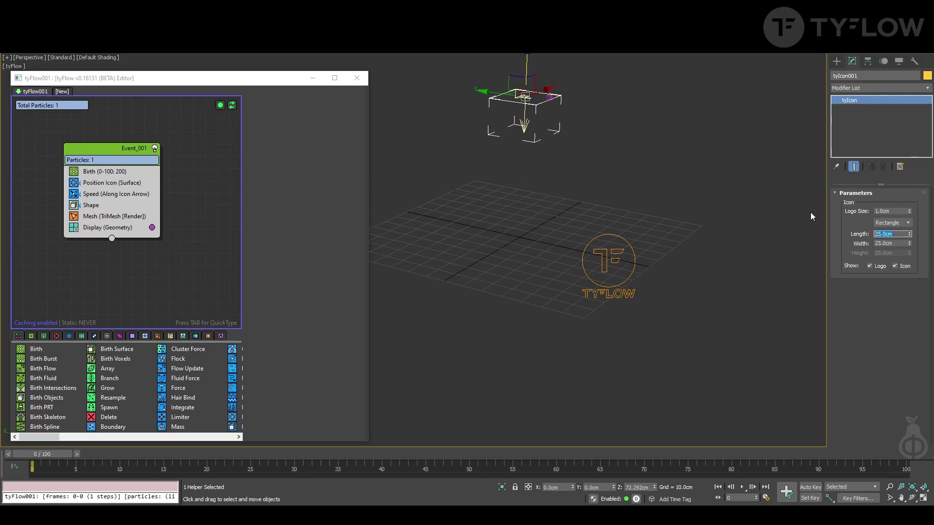
{"action": "type", "text": "100"}
{"action": "key", "text": "Tab"}
{"action": "type", "text": "1"}
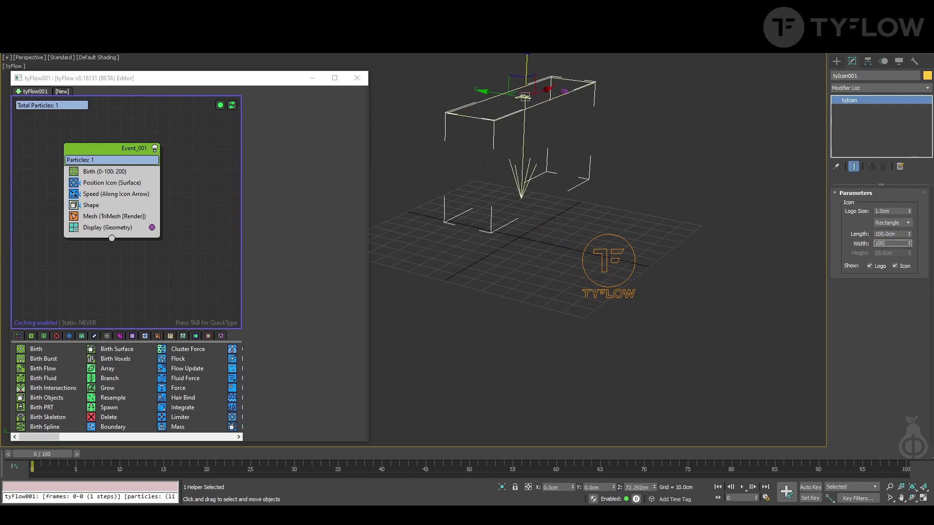
{"action": "key", "text": "Return"}
{"action": "scroll", "coordinate": [710, 218], "scroll_direction": "up", "scroll_amount": 2}
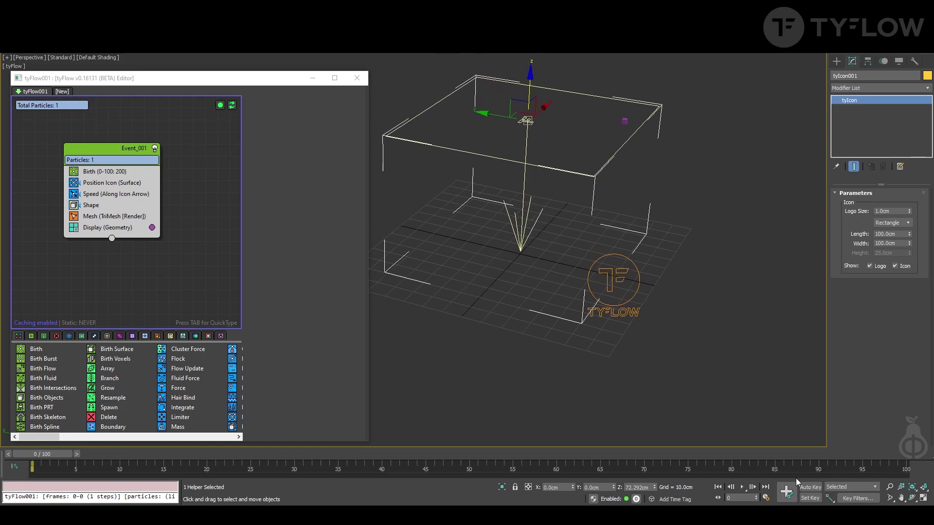
With Auto Key on, rotate the emitter icon about -89 degrees around X at frame 40, then return to frame 0
{"action": "left_click", "coordinate": [810, 486]}
{"action": "left_click_drag", "start_coordinate": [23, 456], "coordinate": [381, 455]}
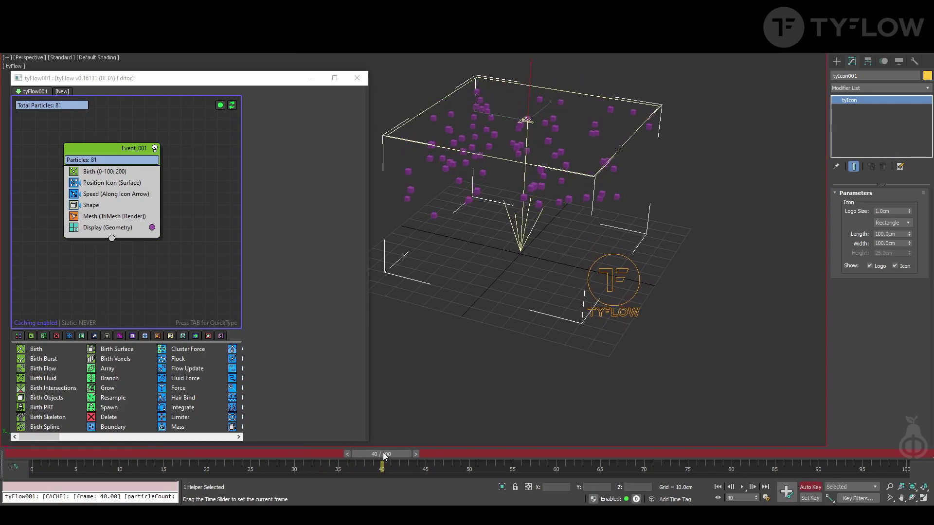
{"action": "key", "text": "w"}
{"action": "middle_click_drag", "start_coordinate": [453, 326], "coordinate": [457, 351]}
{"action": "key", "text": "e"}
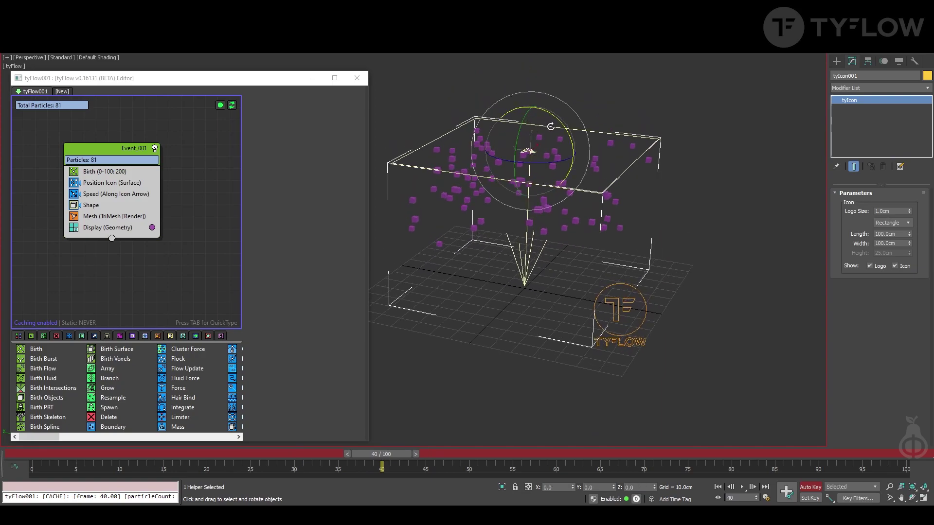
{"action": "left_click_drag", "start_coordinate": [564, 129], "coordinate": [524, 56]}
{"action": "middle_click_drag", "start_coordinate": [550, 198], "coordinate": [514, 239]}
{"action": "scroll", "coordinate": [515, 239], "scroll_direction": "down", "scroll_amount": 4}
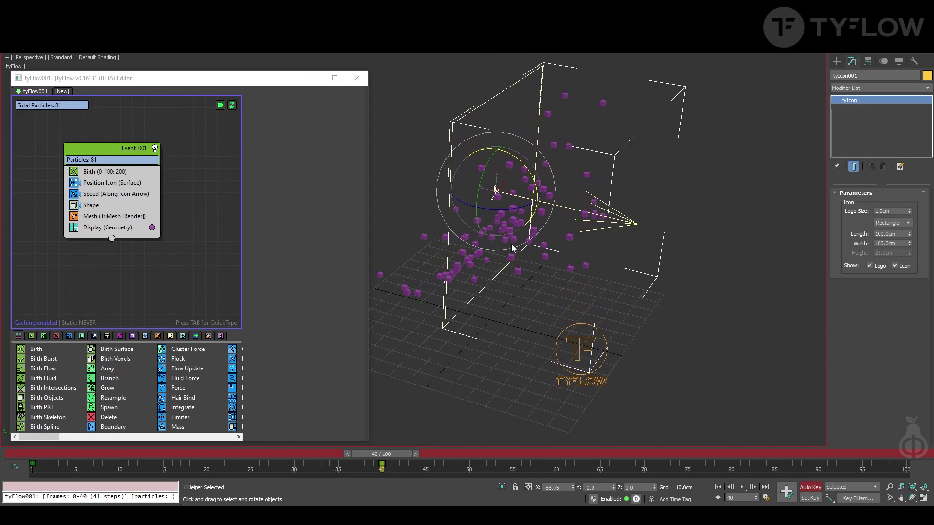
{"action": "left_click", "coordinate": [60, 453]}
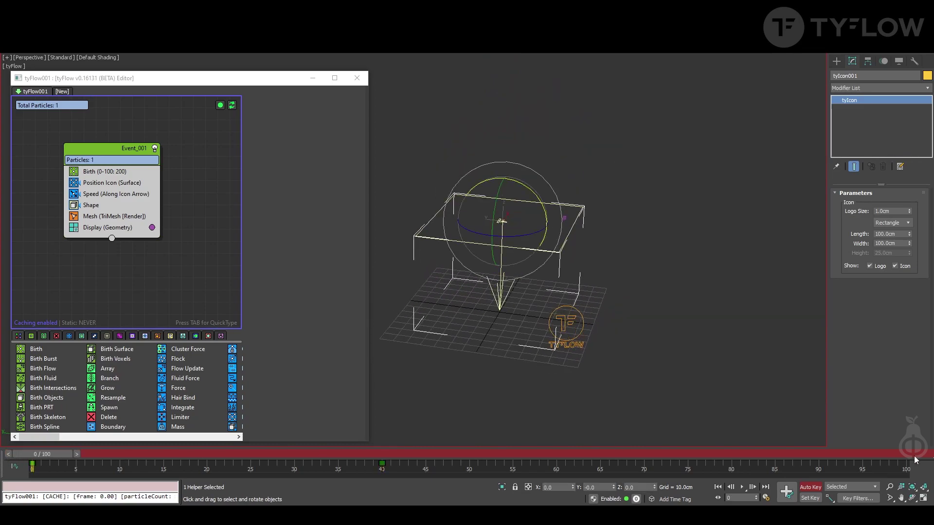
Add a PhysX Shape operator to the event between the Shape and Mesh operators
{"action": "left_click", "coordinate": [112, 148]}
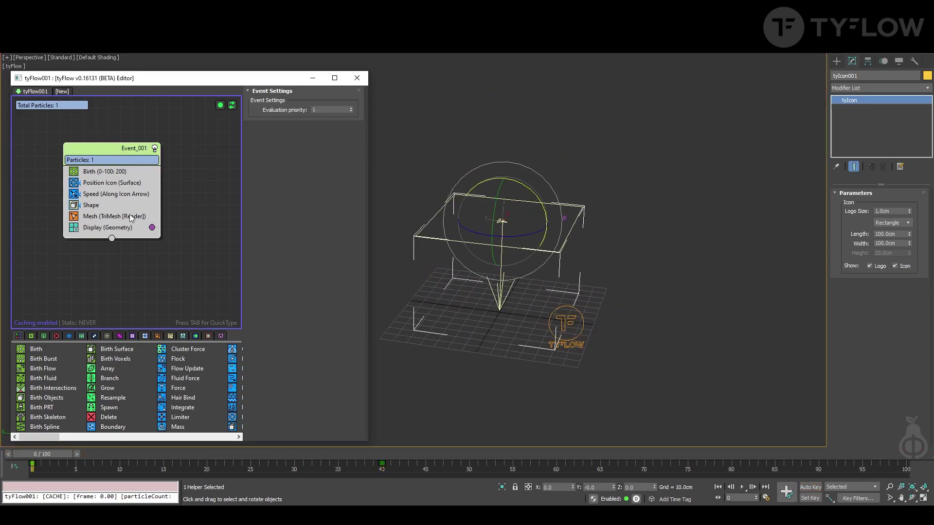
{"action": "left_click", "coordinate": [119, 336]}
{"action": "left_click", "coordinate": [132, 336]}
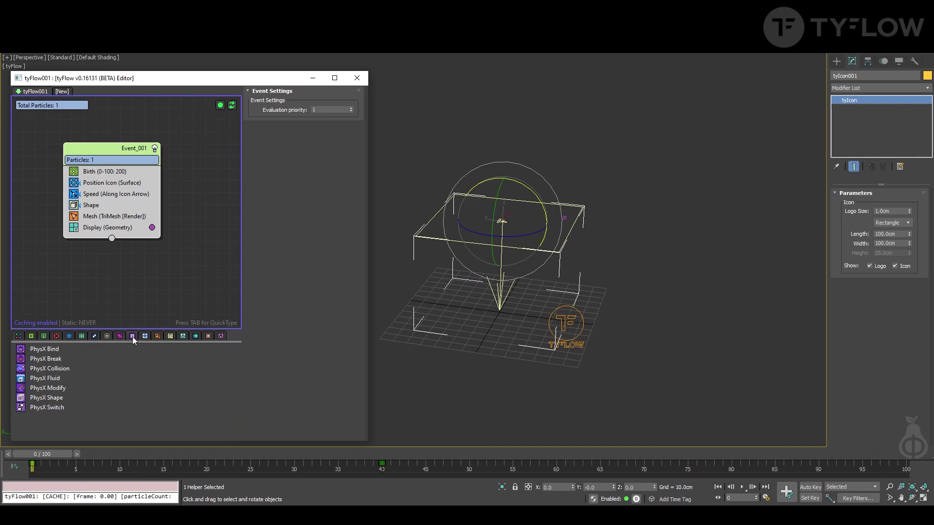
{"action": "left_click_drag", "start_coordinate": [50, 397], "coordinate": [101, 214]}
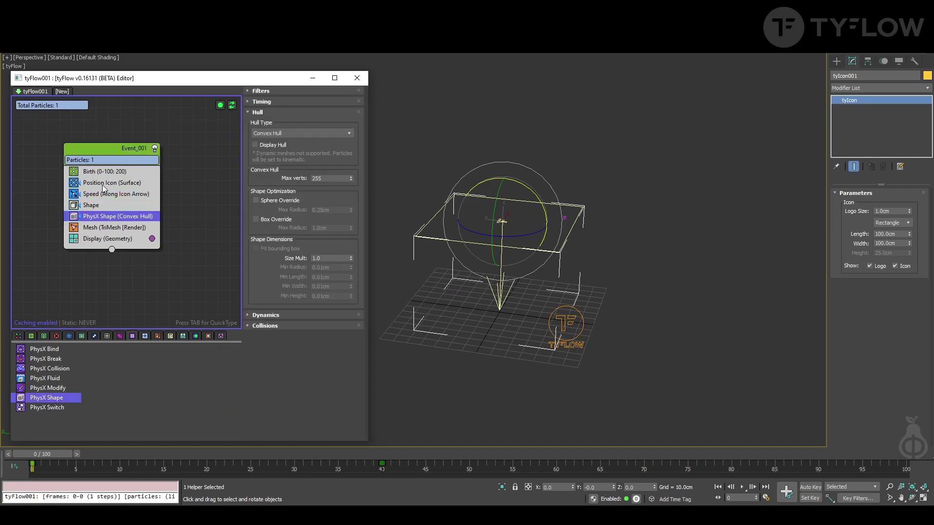
Insert a Rotation operator directly after Birth in the event
{"action": "left_click", "coordinate": [16, 337]}
{"action": "mouse_move", "coordinate": [36, 450]}
{"action": "left_mouse_down"}
{"action": "mouse_move", "coordinate": [317, 450]}
{"action": "mouse_move", "coordinate": [51, 445]}
{"action": "left_mouse_up"}
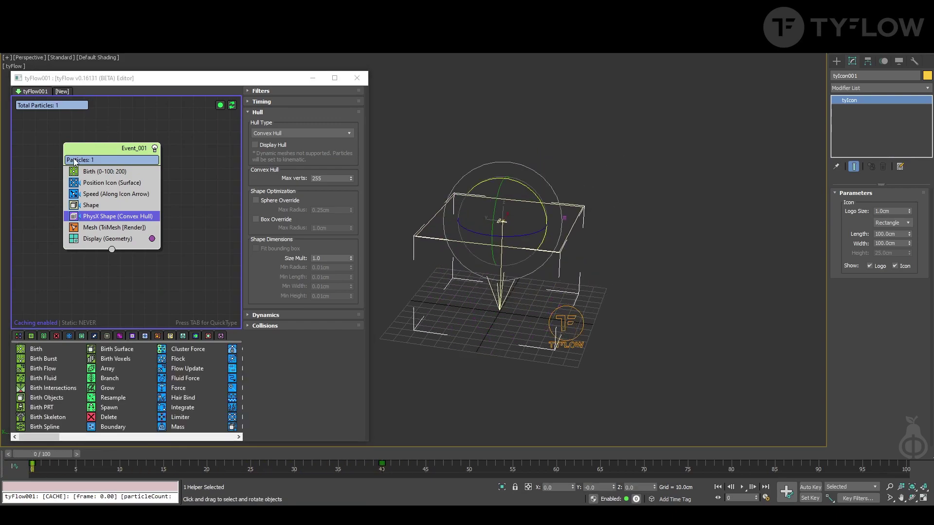
{"action": "key", "text": "Tab"}
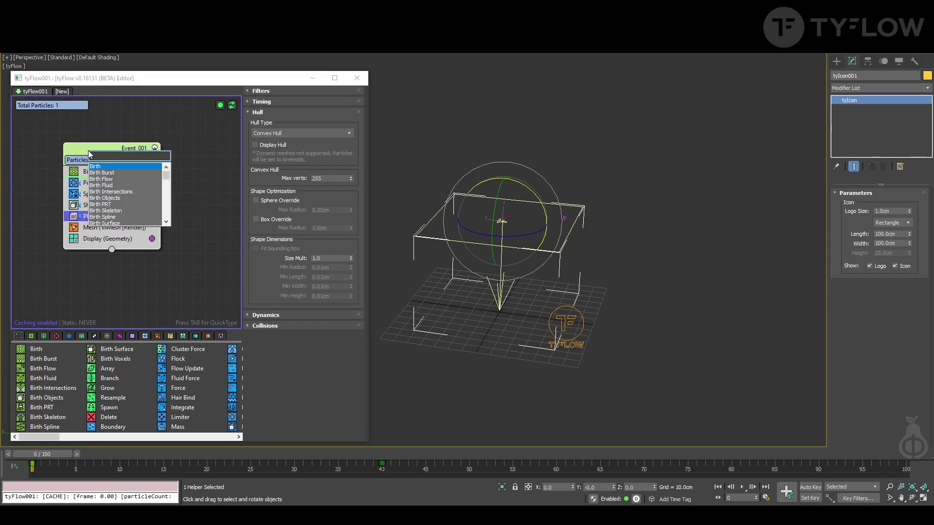
{"action": "type", "text": "ro"}
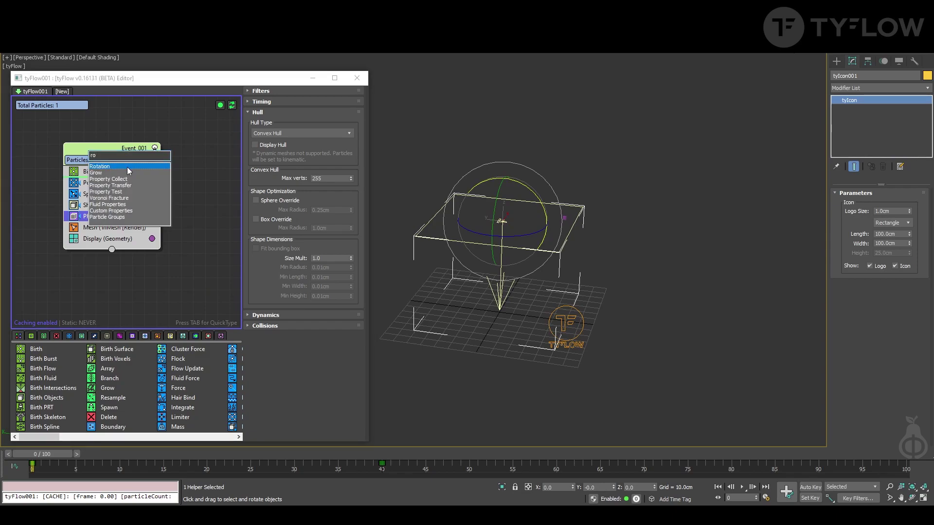
{"action": "key", "text": "Return"}
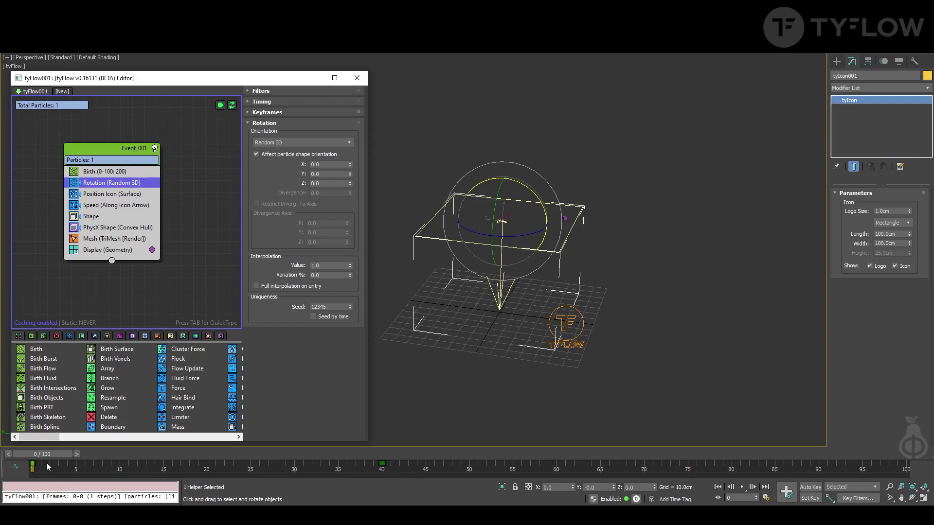
{"action": "mouse_move", "coordinate": [46, 454]}
{"action": "left_mouse_down"}
{"action": "mouse_move", "coordinate": [327, 453]}
{"action": "mouse_move", "coordinate": [35, 451]}
{"action": "left_mouse_up"}
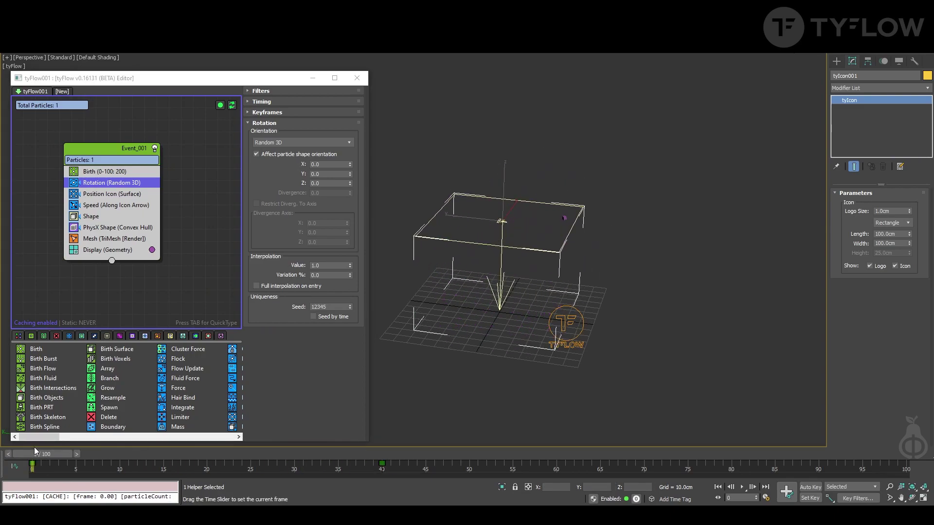
Move the emitter icon straight up to a height of about 175 cm at frame 0
{"action": "key", "text": "e"}
{"action": "key", "text": "w"}
{"action": "left_click_drag", "start_coordinate": [503, 184], "coordinate": [507, 45]}
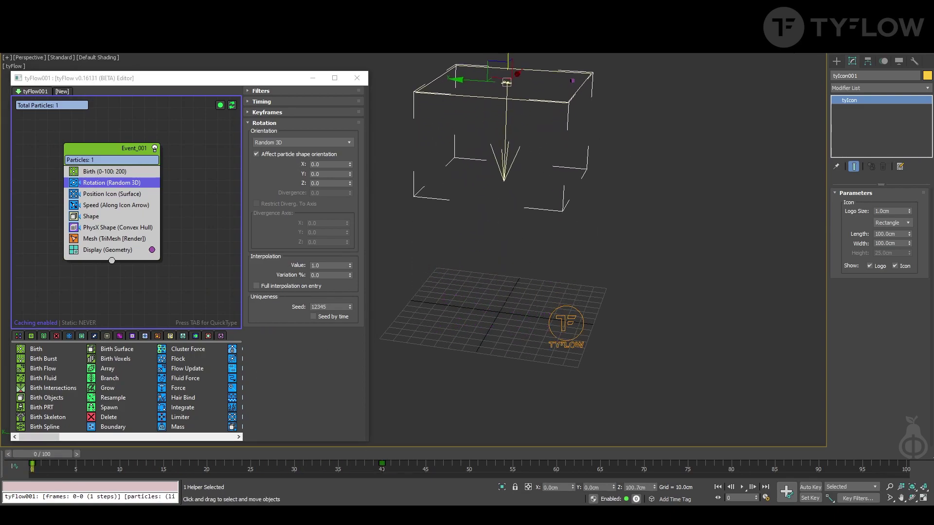
{"action": "middle_click_drag", "start_coordinate": [509, 119], "coordinate": [514, 214]}
Set the Birth operator to end at frame 40 with a total of 1500 particles and scrub through the emission
{"action": "left_click", "coordinate": [113, 173]}
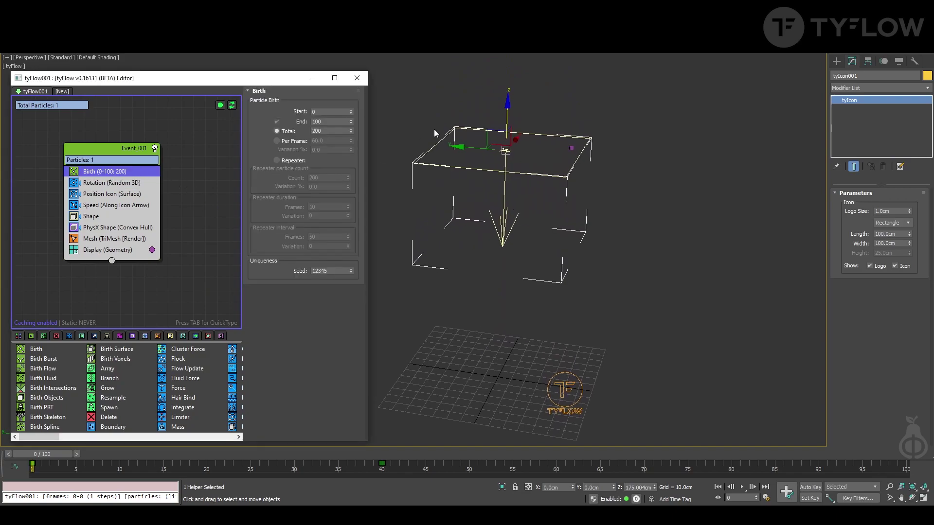
{"action": "left_click_drag", "start_coordinate": [335, 121], "coordinate": [295, 122]}
{"action": "type", "text": "40"}
{"action": "left_click_drag", "start_coordinate": [328, 131], "coordinate": [286, 131]}
{"action": "key", "text": "Return"}
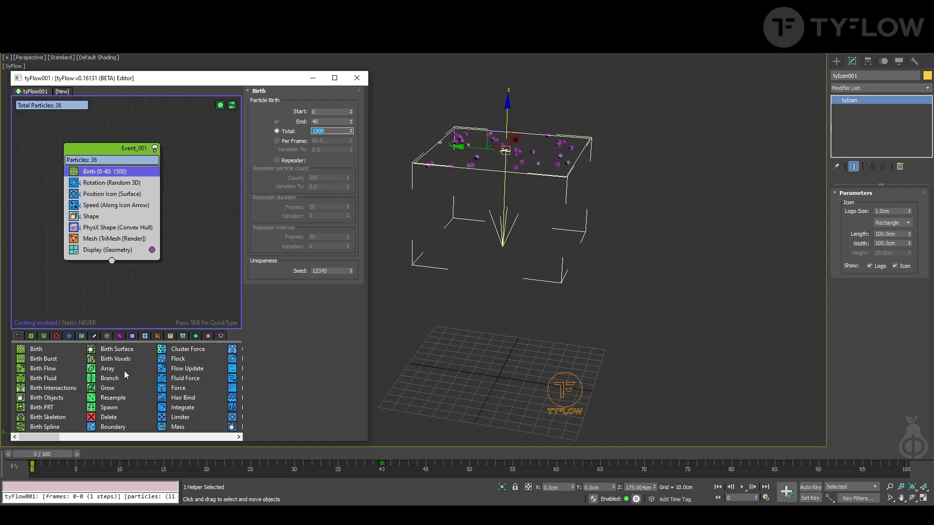
{"action": "left_click_drag", "start_coordinate": [42, 455], "coordinate": [400, 456]}
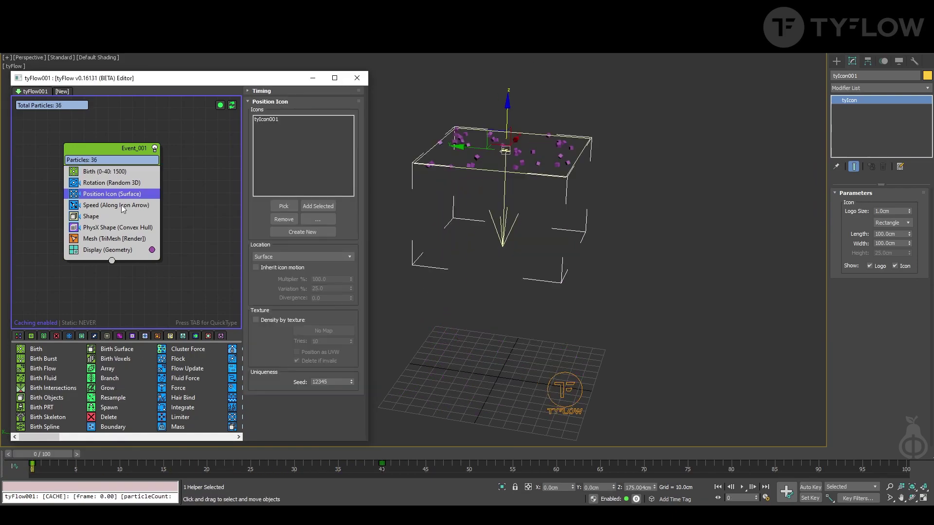
Set the Speed operator's magnitude to 5 cm and preview the particles up to frame 41
{"action": "left_click", "coordinate": [121, 206]}
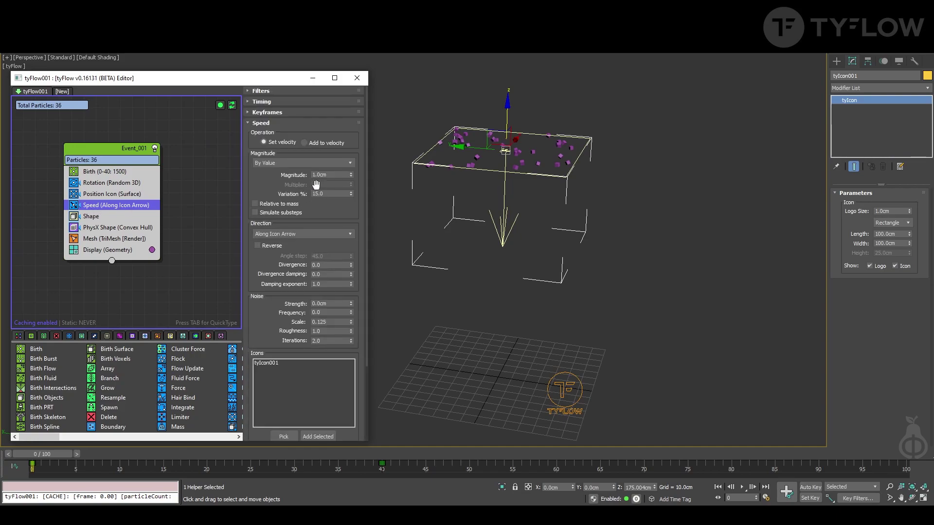
{"action": "double_click", "coordinate": [334, 174]}
{"action": "type", "text": "5"}
{"action": "key", "text": "Return"}
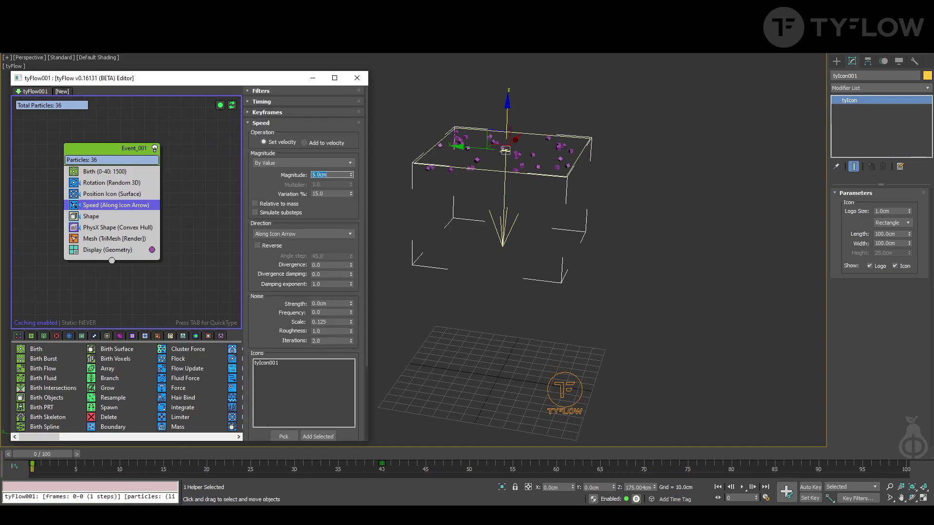
{"action": "left_click_drag", "start_coordinate": [41, 455], "coordinate": [394, 467]}
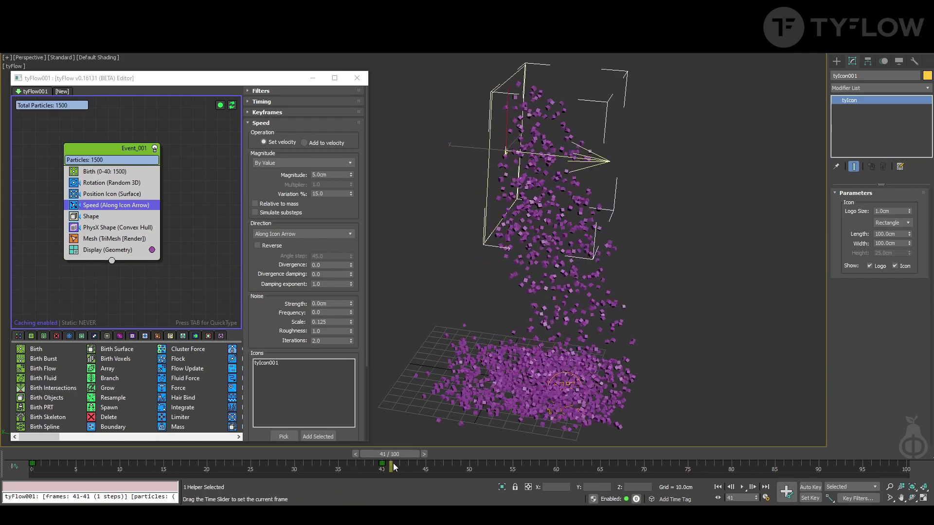
Set the Speed operator's magnitude to 10 cm and return to frame 0
{"action": "left_click_drag", "start_coordinate": [333, 175], "coordinate": [304, 171]}
{"action": "type", "text": "10"}
{"action": "key", "text": "Return"}
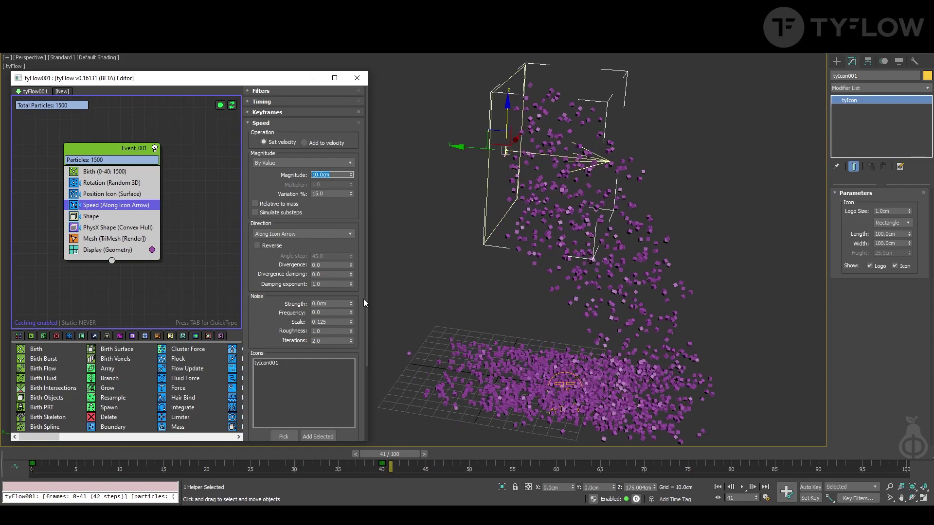
{"action": "left_click_drag", "start_coordinate": [49, 450], "coordinate": [29, 457]}
Set the Birth operator's total to 15000 particles
{"action": "left_click", "coordinate": [107, 171]}
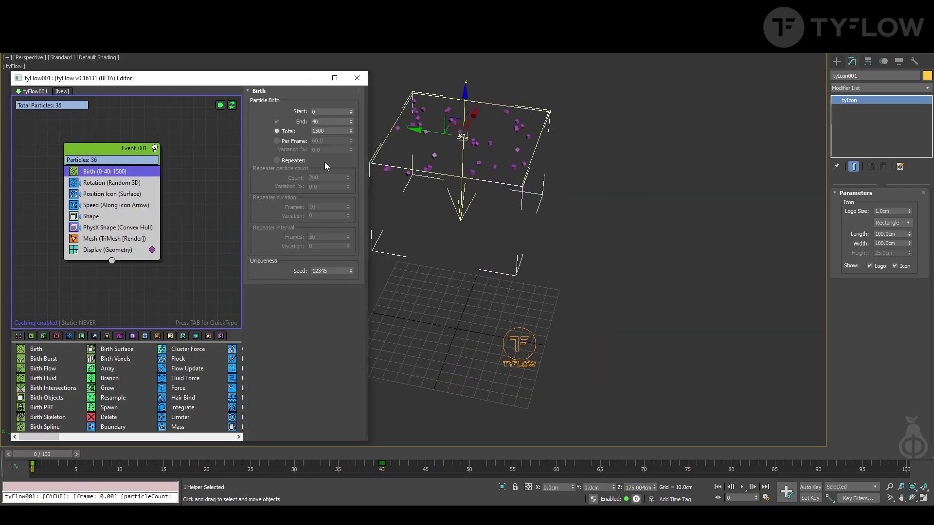
{"action": "double_click", "coordinate": [332, 130]}
{"action": "type", "text": "12"}
{"action": "type", "text": "000"}
{"action": "key", "text": "Return"}
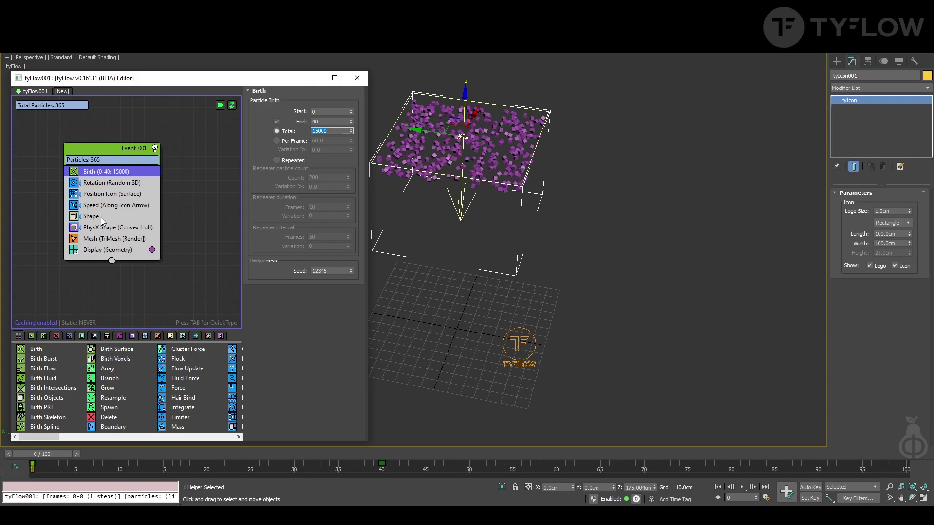
Set the Shape operator's size variation to 50%, preview the simulation to frame 41 and return to frame 0
{"action": "left_click", "coordinate": [101, 217]}
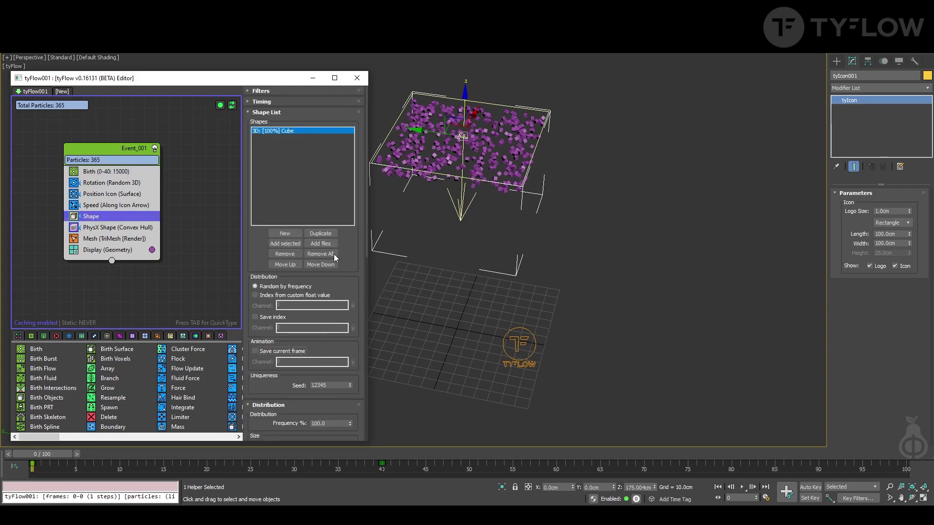
{"action": "scroll", "coordinate": [326, 235], "scroll_direction": "down", "scroll_amount": 5}
{"action": "double_click", "coordinate": [331, 287]}
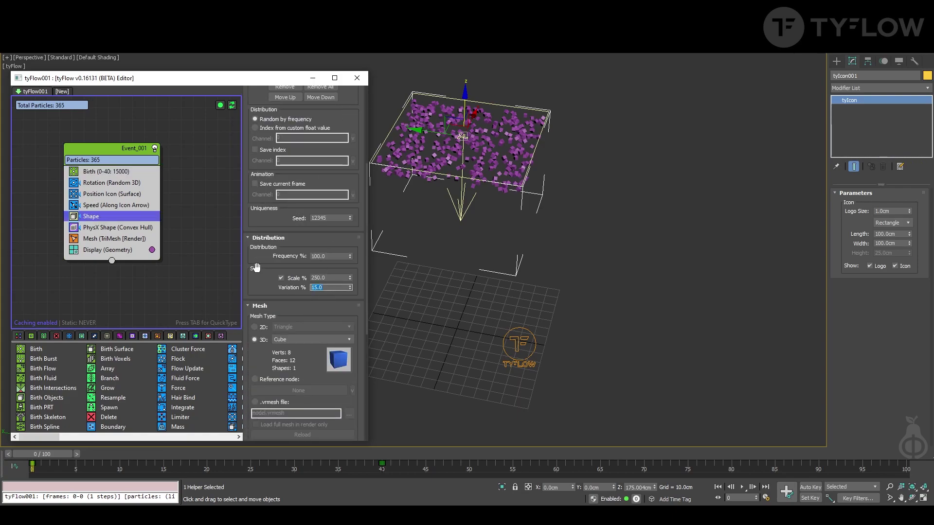
{"action": "type", "text": "50"}
{"action": "key", "text": "Return"}
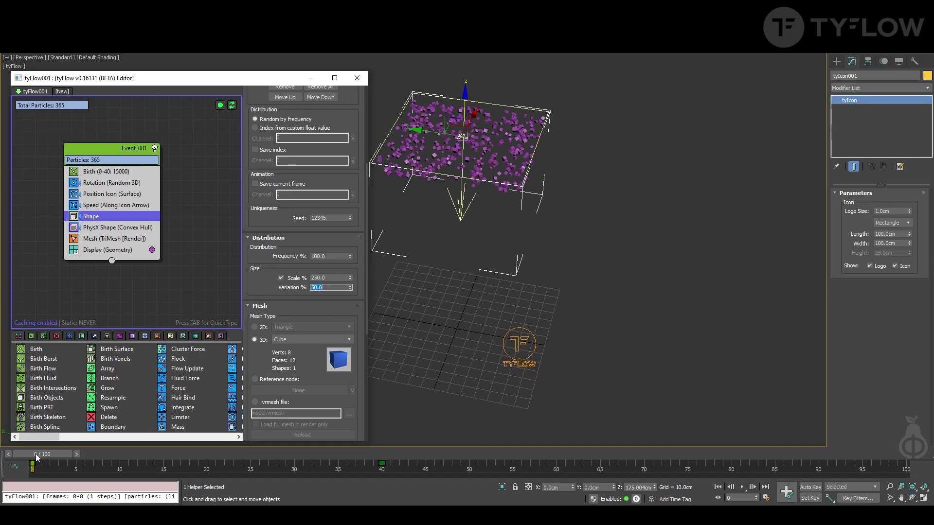
{"action": "left_click_drag", "start_coordinate": [37, 457], "coordinate": [384, 455]}
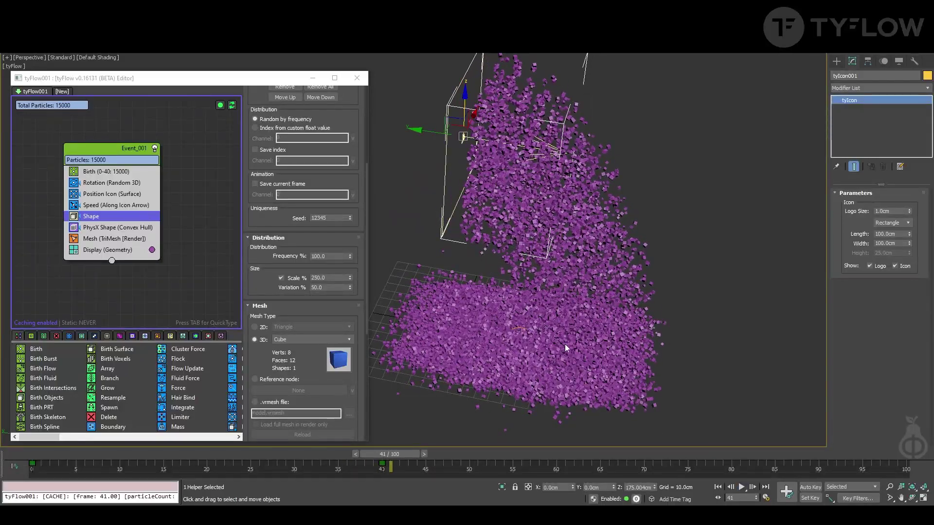
{"action": "left_click", "coordinate": [25, 455]}
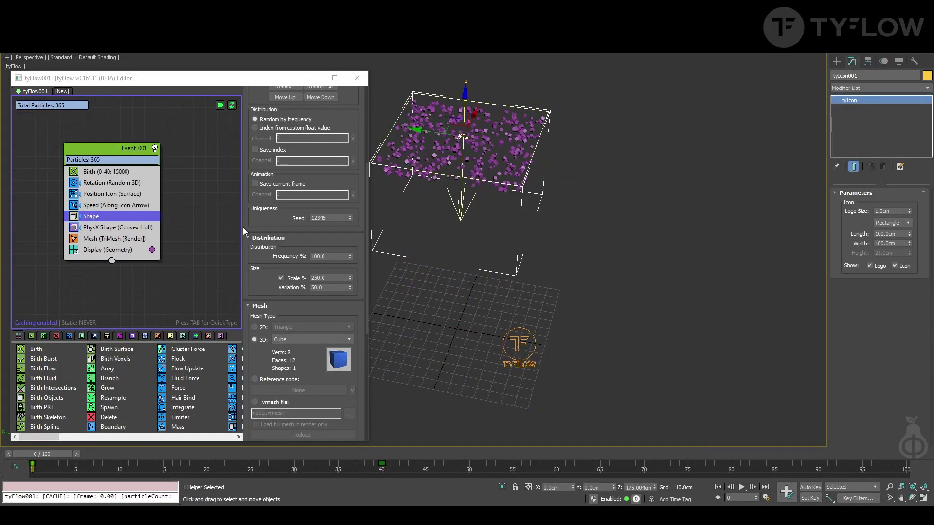
Add an Export Particles operator as a separate event below the particle event
{"action": "left_click_drag", "start_coordinate": [118, 150], "coordinate": [115, 130]}
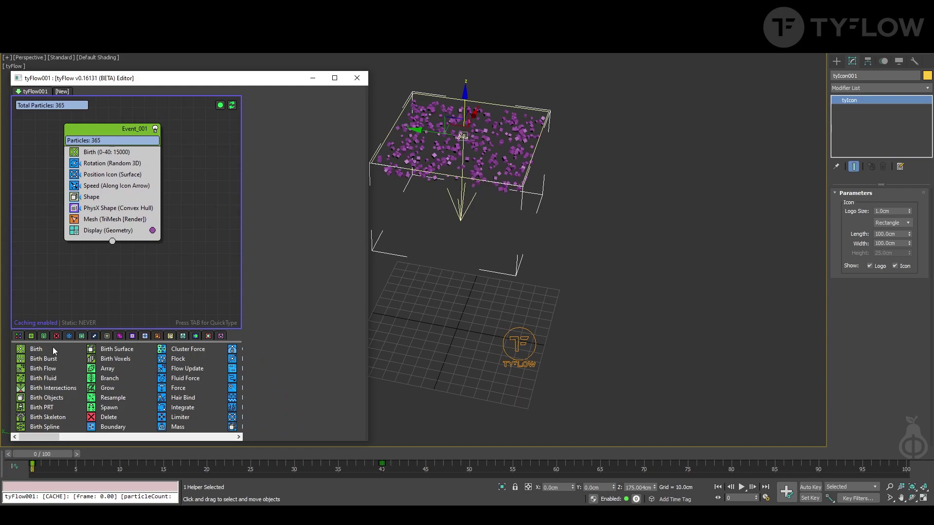
{"action": "key", "text": "Tab"}
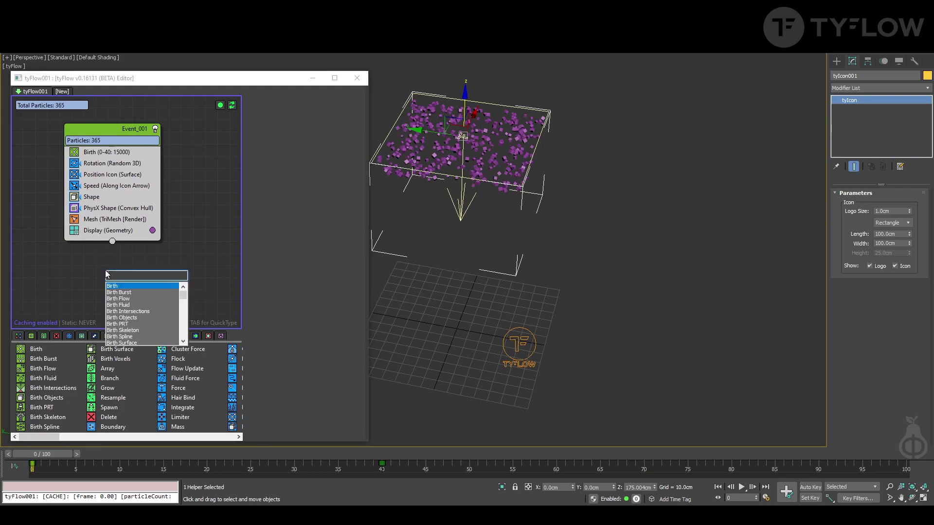
{"action": "key", "text": "Escape"}
{"action": "key", "text": "Tab"}
{"action": "type", "text": "ex"}
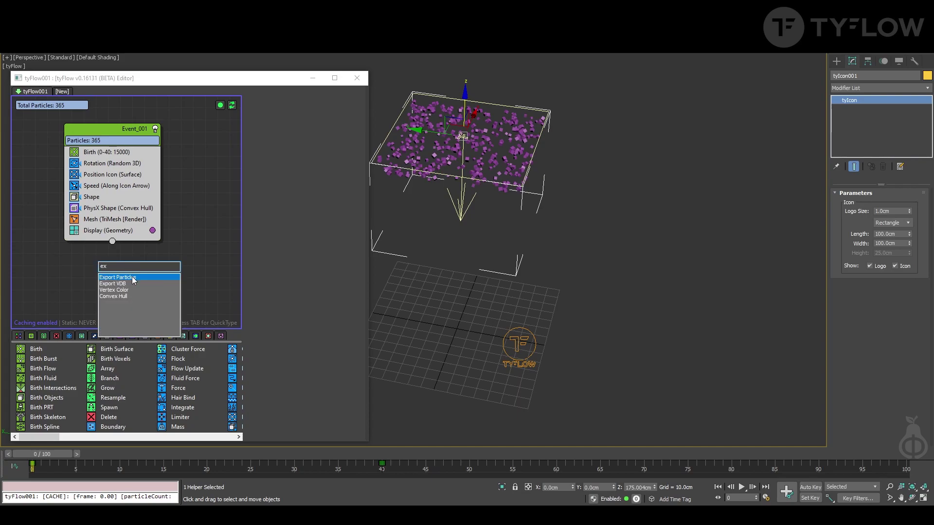
{"action": "left_click", "coordinate": [132, 276]}
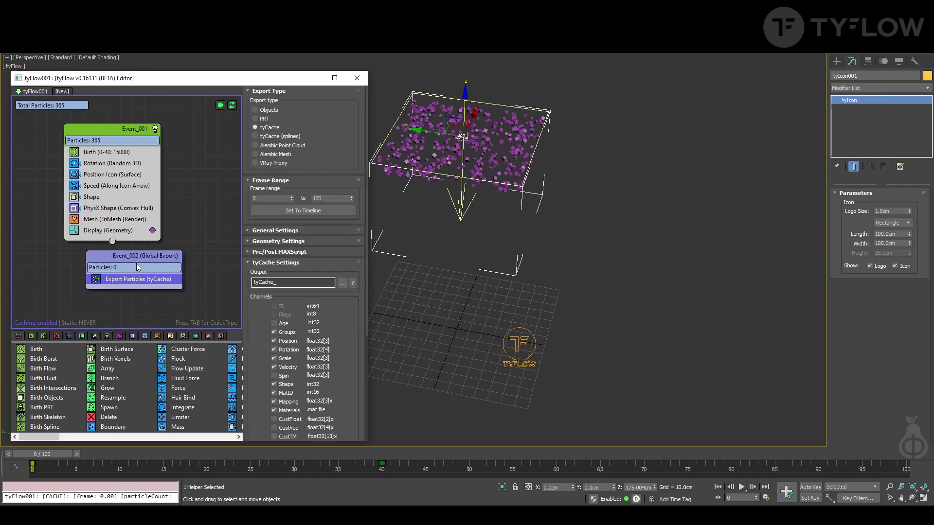
{"action": "left_click_drag", "start_coordinate": [133, 257], "coordinate": [114, 261]}
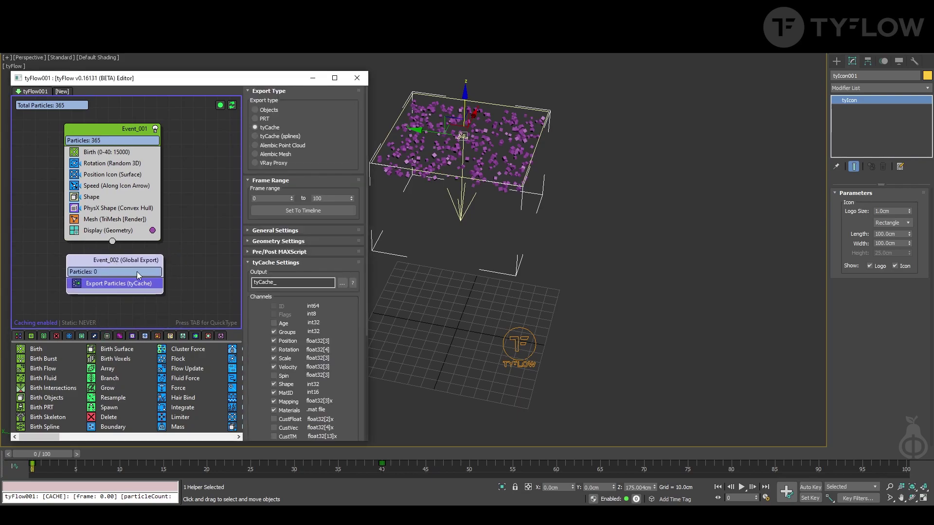
Check the tyCache output path and generate the tyCache files for frames 0 to 100
{"action": "left_click", "coordinate": [341, 284]}
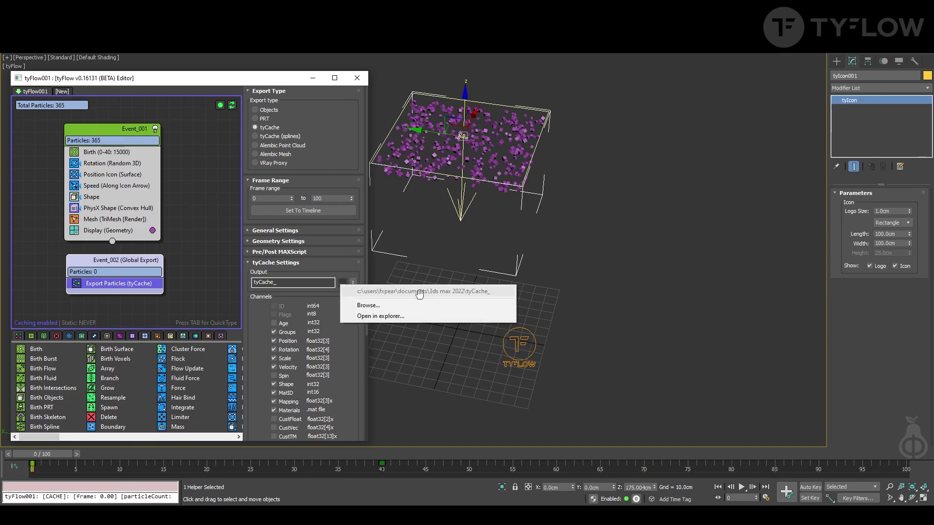
{"action": "left_click", "coordinate": [334, 269]}
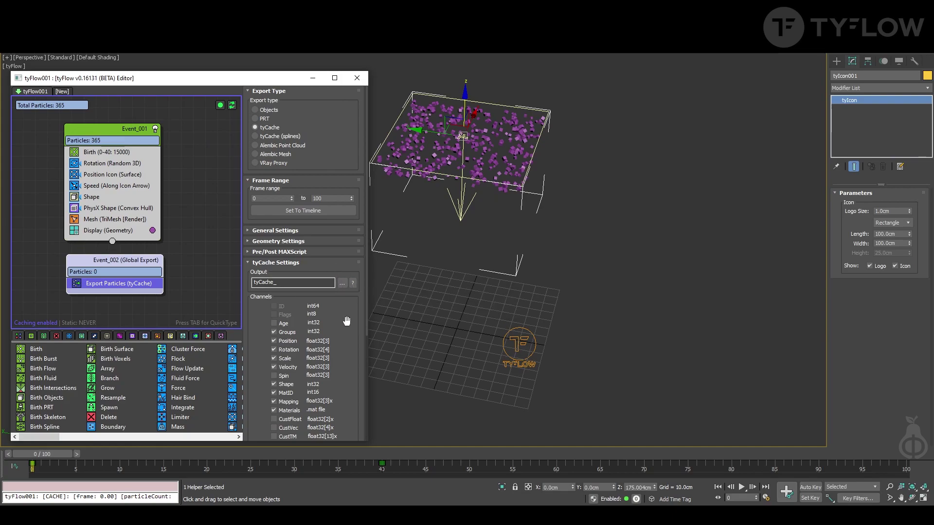
{"action": "left_click_drag", "start_coordinate": [346, 321], "coordinate": [340, 126]}
{"action": "left_click", "coordinate": [313, 328]}
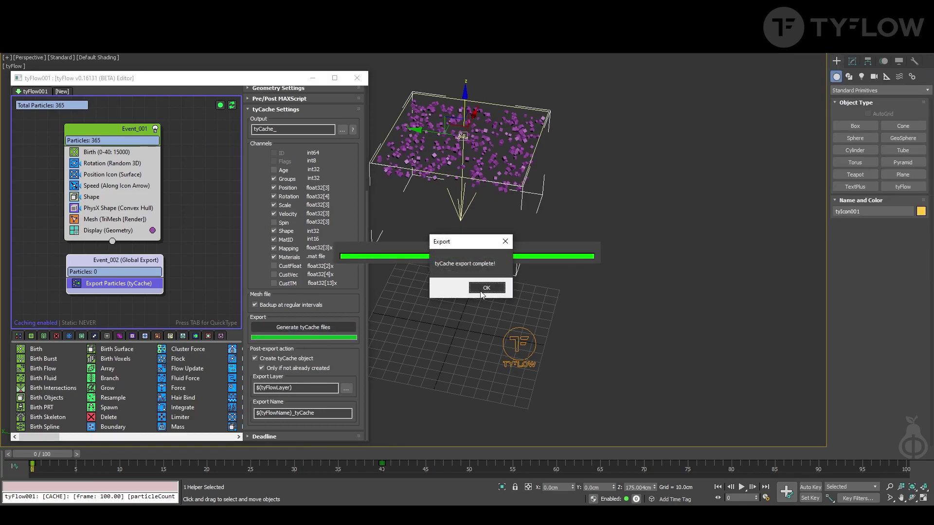
{"action": "left_click", "coordinate": [485, 289]}
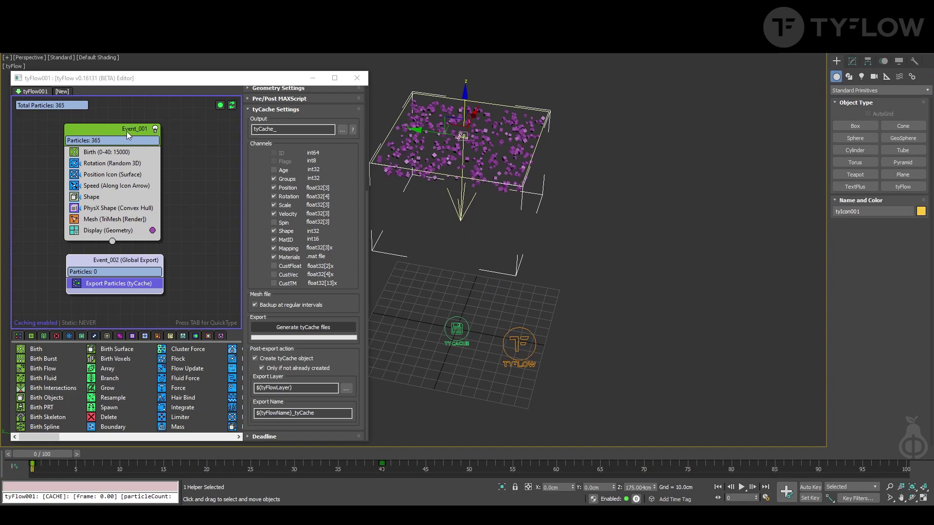
Disable the original particle event, select the tyCache object and scrub its playback from frame 0 to 100
{"action": "left_click", "coordinate": [155, 129]}
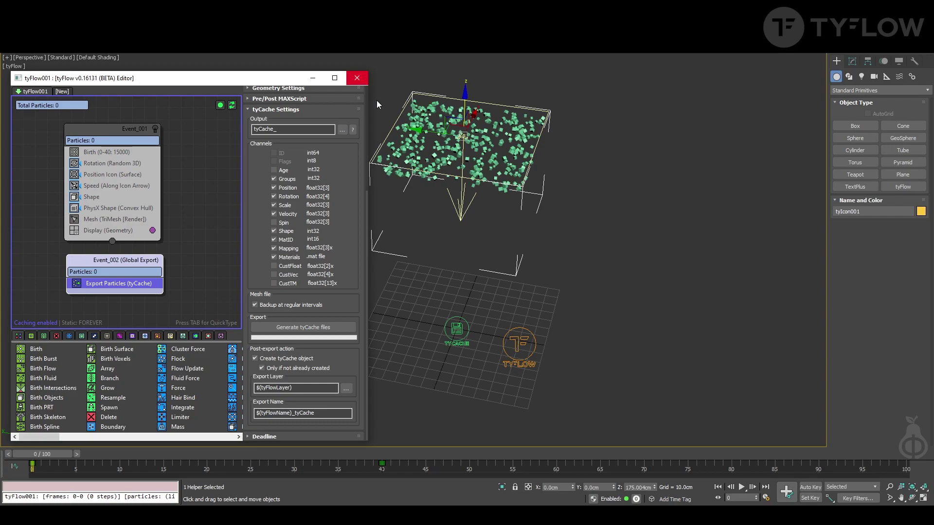
{"action": "left_click", "coordinate": [456, 336]}
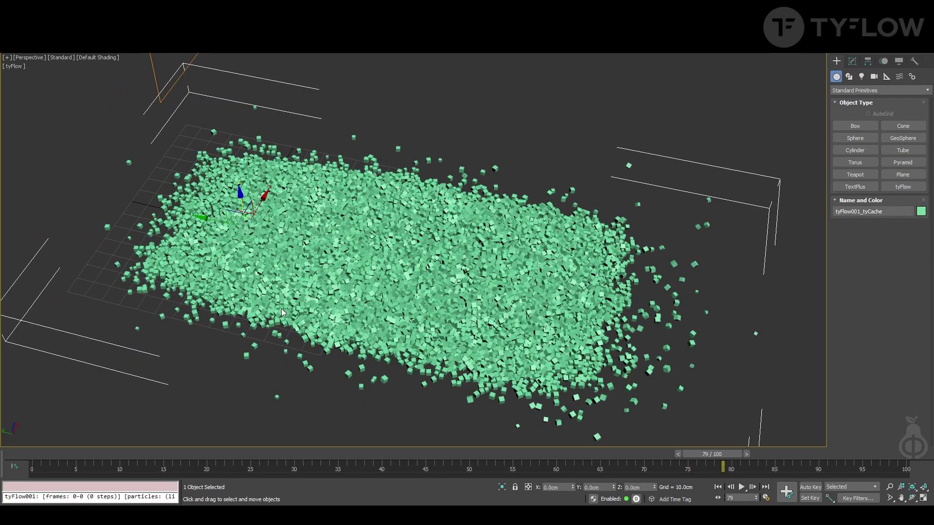
{"action": "left_click", "coordinate": [247, 325]}
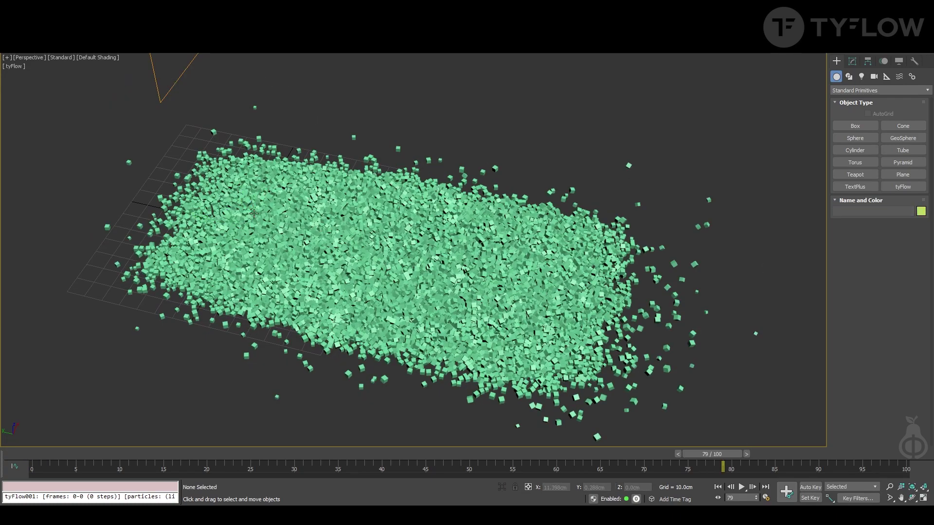
{"action": "left_click", "coordinate": [254, 217]}
{"action": "left_click", "coordinate": [37, 453]}
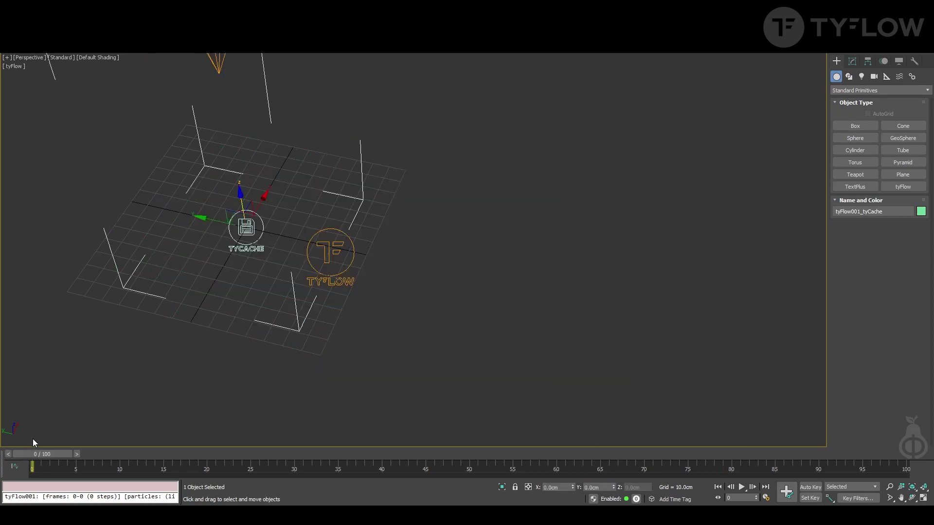
{"action": "left_click_drag", "start_coordinate": [44, 454], "coordinate": [902, 454]}
Add a UVW Map modifier to the tyCache object and fit its planar gizmo to the particles
{"action": "left_click", "coordinate": [854, 61]}
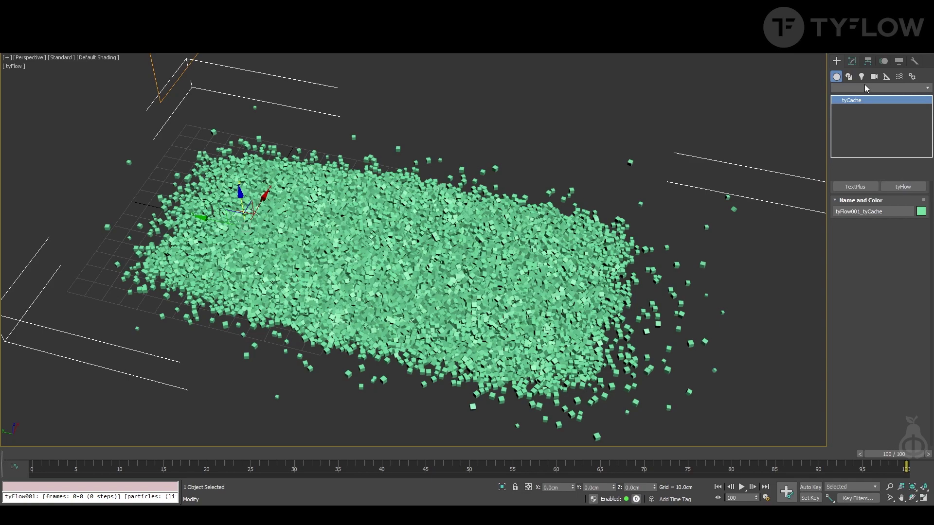
{"action": "left_click", "coordinate": [926, 88]}
{"action": "left_click_drag", "start_coordinate": [925, 110], "coordinate": [926, 372]}
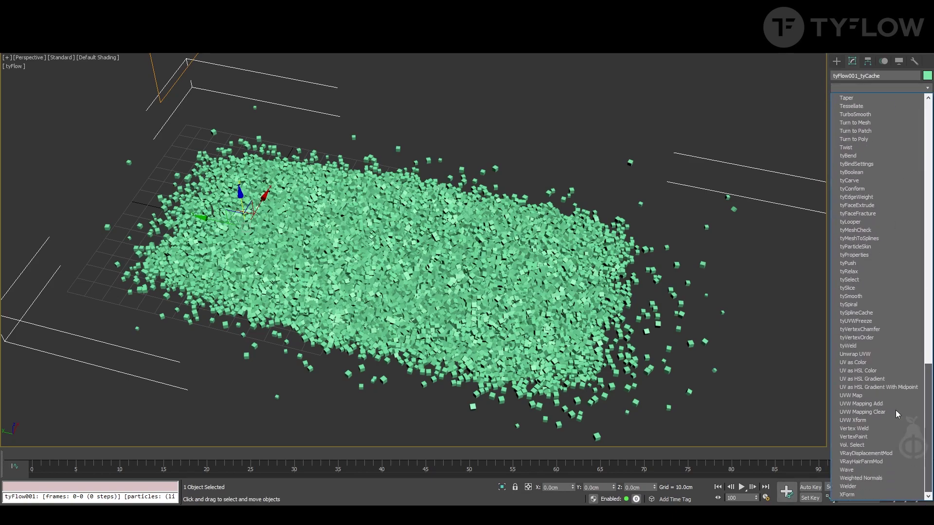
{"action": "left_click", "coordinate": [856, 395]}
{"action": "middle_click_drag", "start_coordinate": [478, 294], "coordinate": [444, 311], "text": "alt"}
{"action": "scroll", "coordinate": [452, 253], "scroll_direction": "down", "scroll_amount": 2}
{"action": "middle_click_drag", "start_coordinate": [525, 296], "coordinate": [528, 321], "text": "alt"}
{"action": "left_click", "coordinate": [863, 414]}
{"action": "middle_click_drag", "start_coordinate": [482, 294], "coordinate": [501, 250], "text": "alt"}
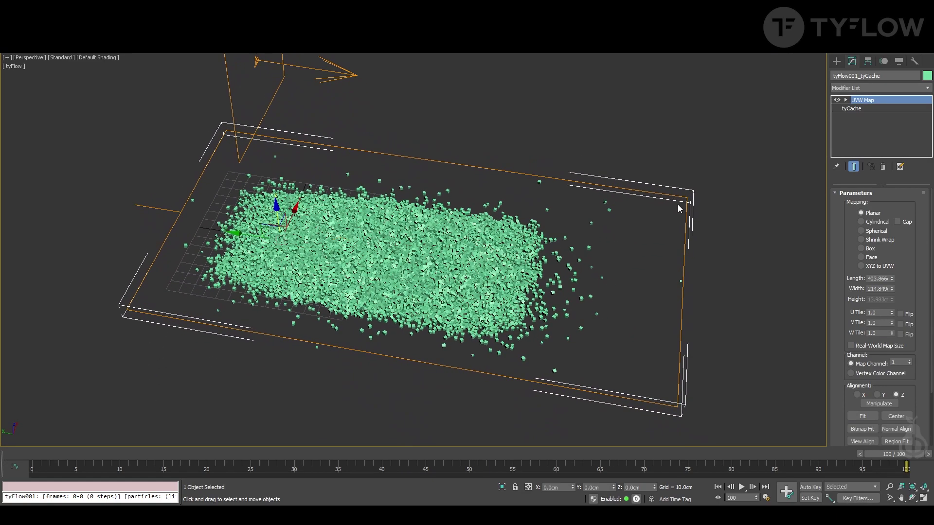
Create a Physical Material with the bitmap FXPear_Texture.png connected to its Base Weight Map
{"action": "key", "text": "m"}
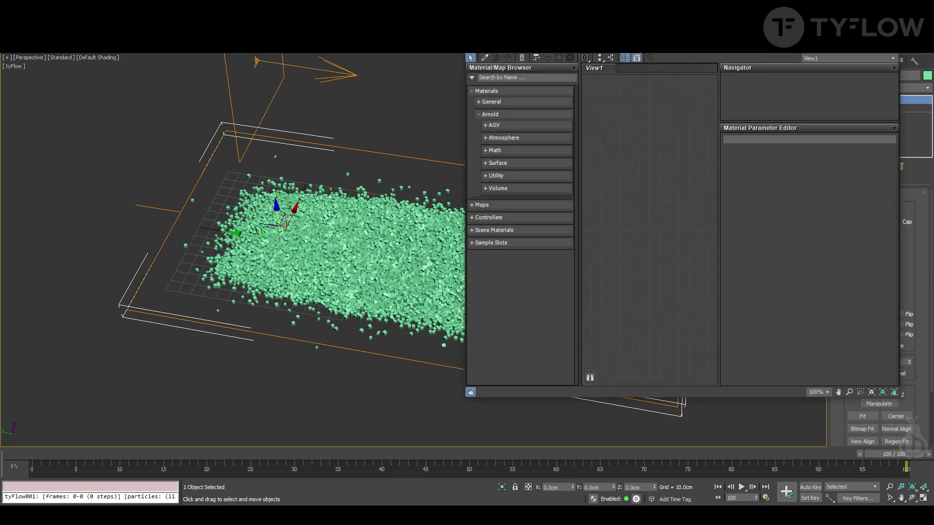
{"action": "left_click_drag", "start_coordinate": [632, 35], "coordinate": [445, 62]}
{"action": "right_click", "coordinate": [472, 162]}
{"action": "mouse_move", "coordinate": [518, 168]}
{"action": "mouse_move", "coordinate": [598, 166]}
{"action": "left_click", "coordinate": [647, 167]}
{"action": "left_click_drag", "start_coordinate": [435, 178], "coordinate": [532, 101]}
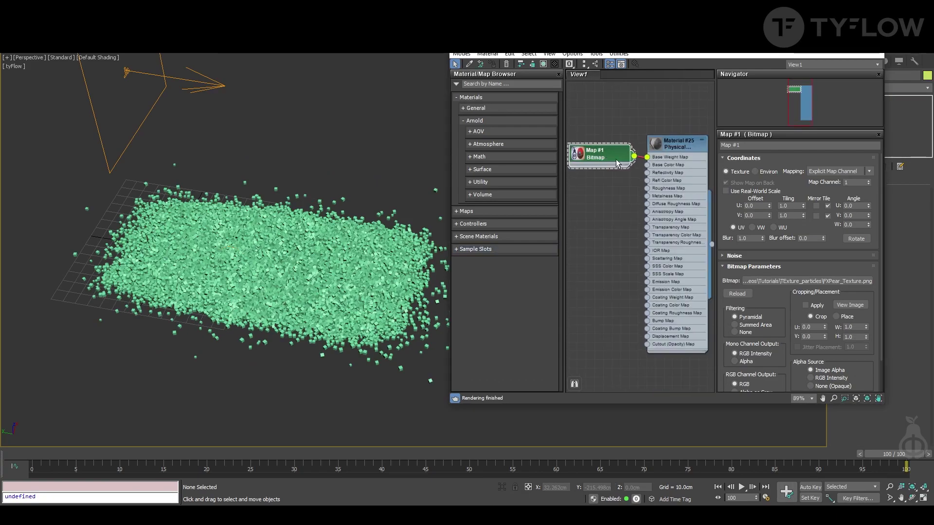
Assign the Physical Material to the cached particles, show its texture in the viewport and close the material editor
{"action": "scroll", "coordinate": [617, 163], "scroll_direction": "down", "scroll_amount": 2}
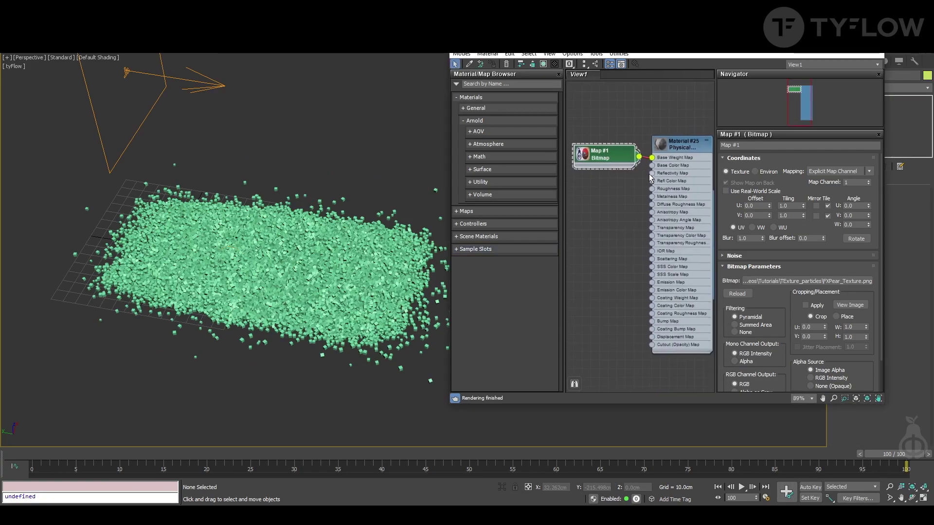
{"action": "left_click_drag", "start_coordinate": [691, 228], "coordinate": [258, 254]}
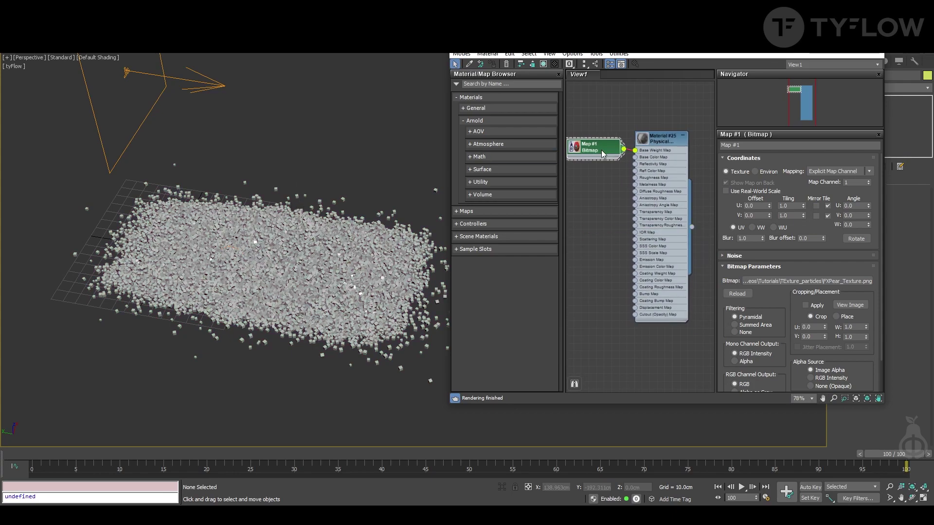
{"action": "left_click", "coordinate": [543, 65]}
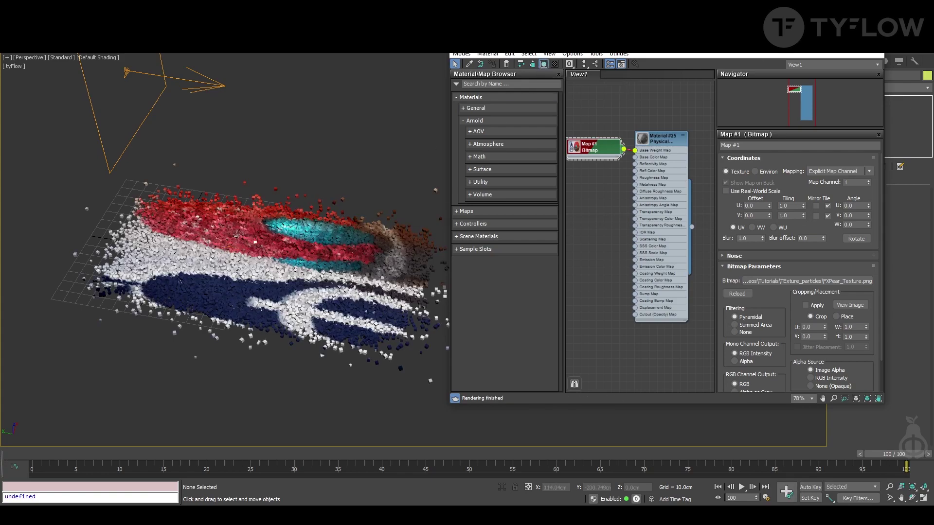
{"action": "key", "text": "m"}
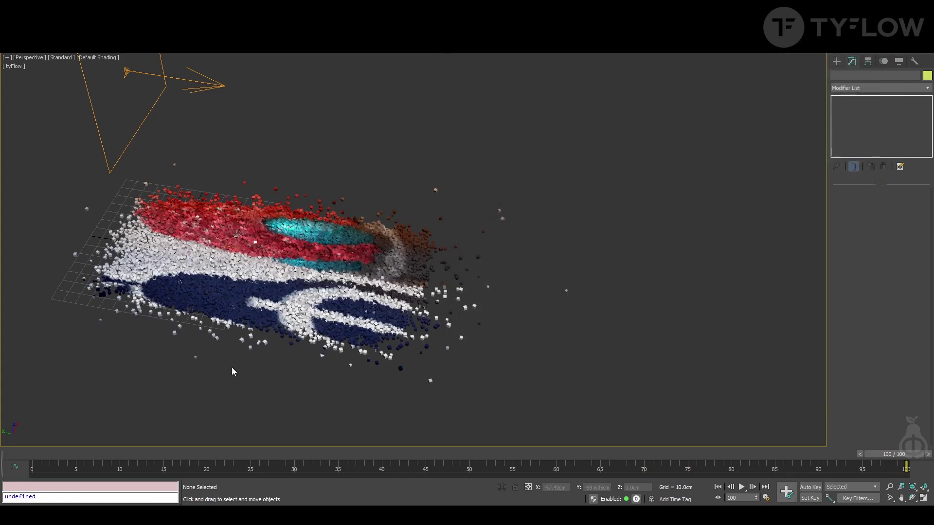
Rotate the tyCache object's UVW Map gizmo so the texture image stands upright across the particle pile
{"action": "left_click", "coordinate": [271, 249]}
{"action": "middle_click_drag", "start_coordinate": [437, 320], "coordinate": [628, 247], "text": "alt"}
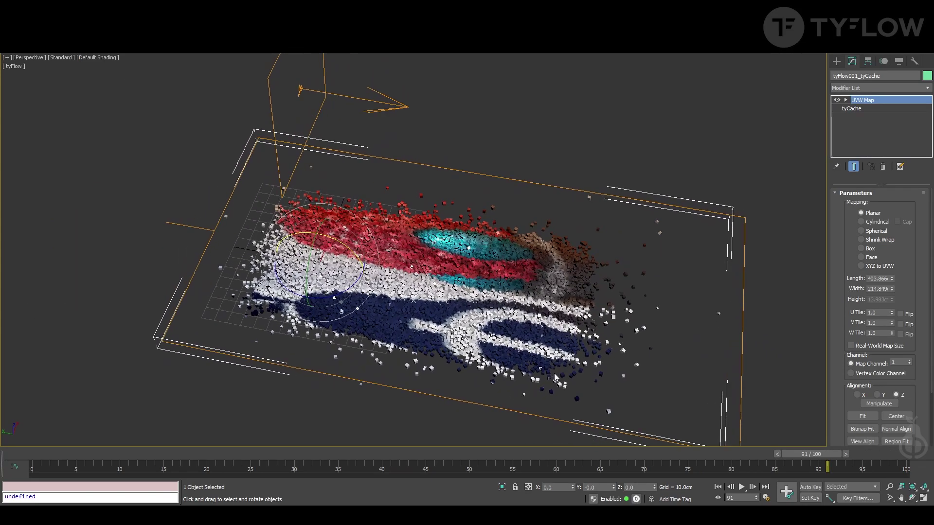
{"action": "key", "text": "e"}
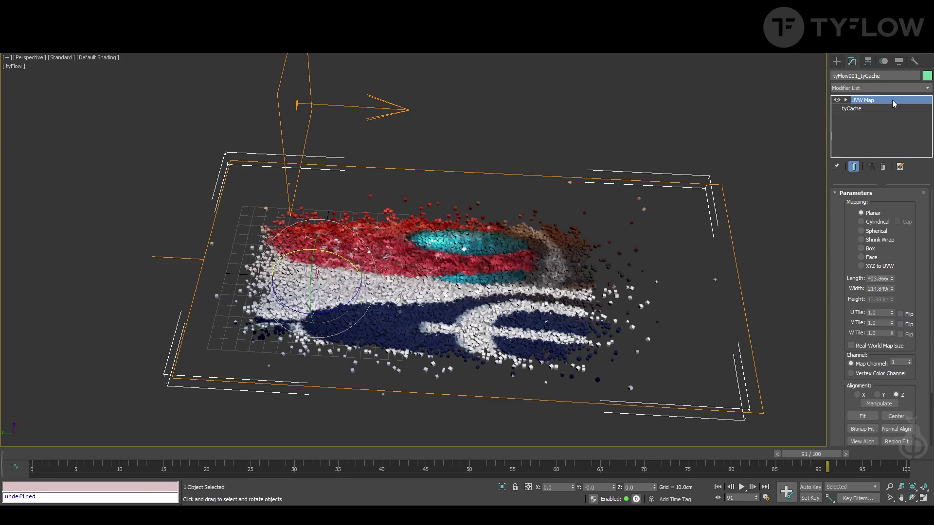
{"action": "left_click", "coordinate": [846, 100]}
{"action": "left_click", "coordinate": [874, 111]}
{"action": "left_click", "coordinate": [874, 111]}
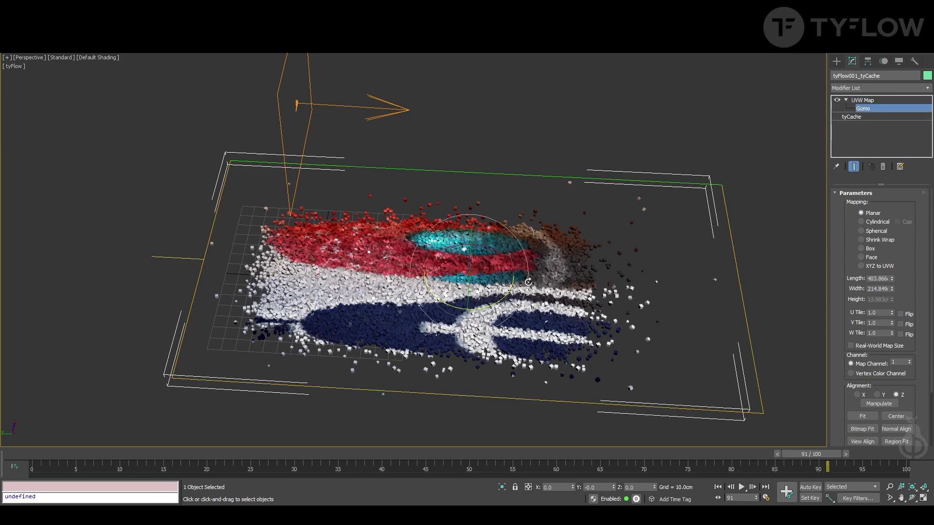
{"action": "left_click_drag", "start_coordinate": [489, 305], "coordinate": [397, 309]}
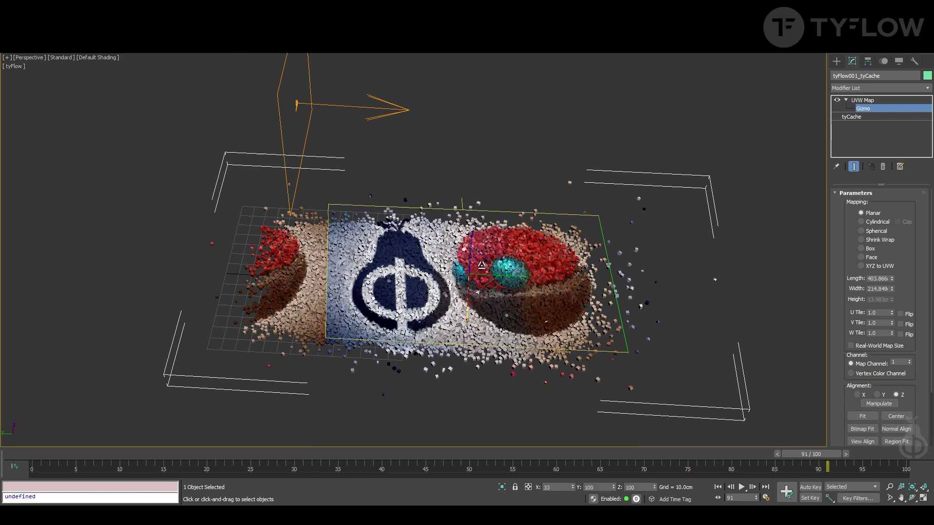
Reposition and enlarge the UVW Map gizmo so a single copy of the image covers the particle pile
{"action": "left_click_drag", "start_coordinate": [482, 265], "coordinate": [387, 268]}
{"action": "key", "text": "w"}
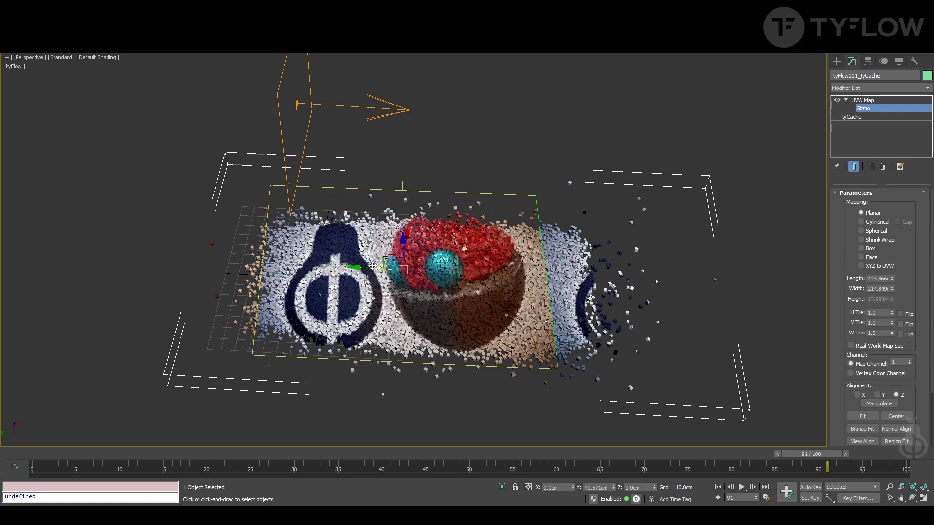
{"action": "key", "text": "r"}
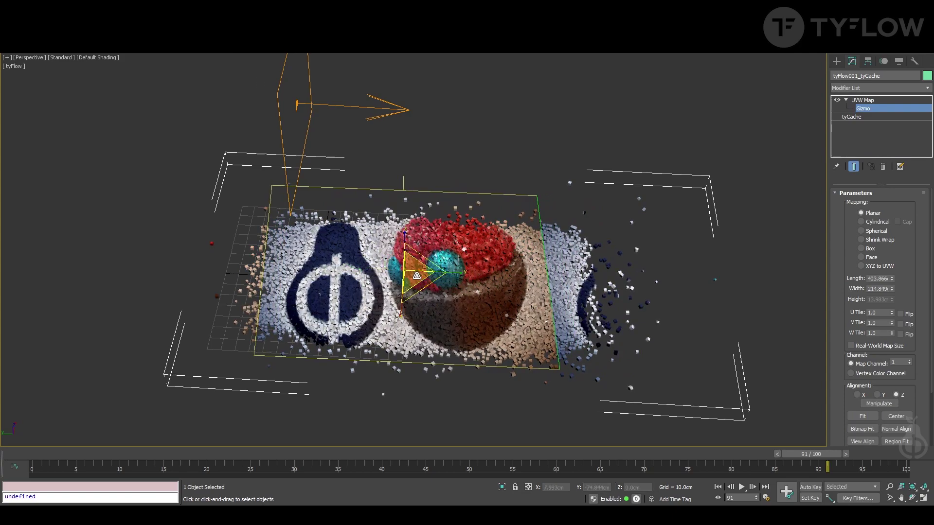
{"action": "left_click_drag", "start_coordinate": [416, 276], "coordinate": [412, 255]}
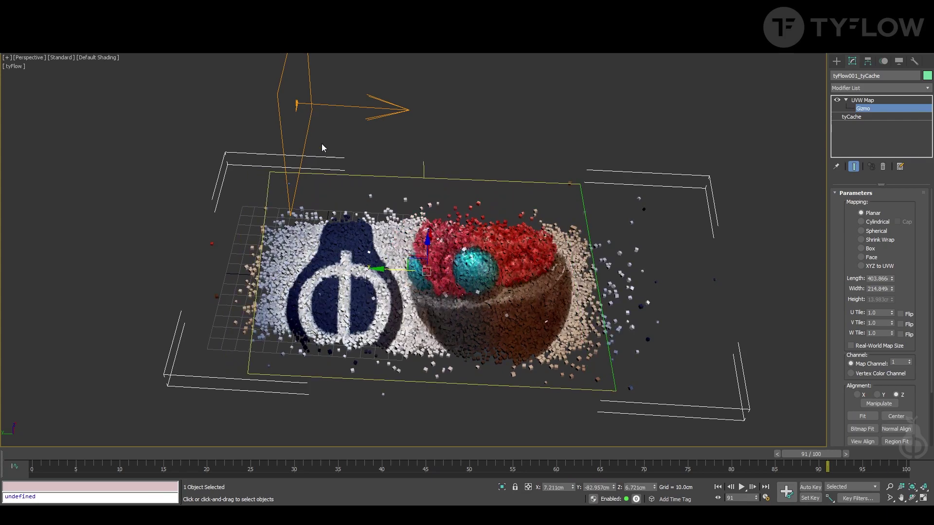
Examine the textured particles from different angles while scrubbing through the animation, ending on frame 70
{"action": "scroll", "coordinate": [459, 278], "scroll_direction": "up", "scroll_amount": 6}
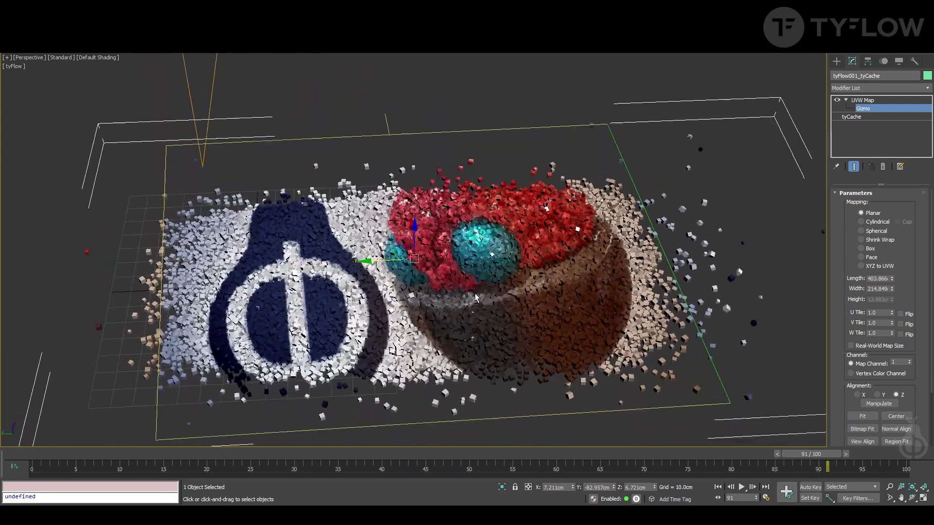
{"action": "middle_click_drag", "start_coordinate": [475, 294], "coordinate": [464, 299], "text": "alt"}
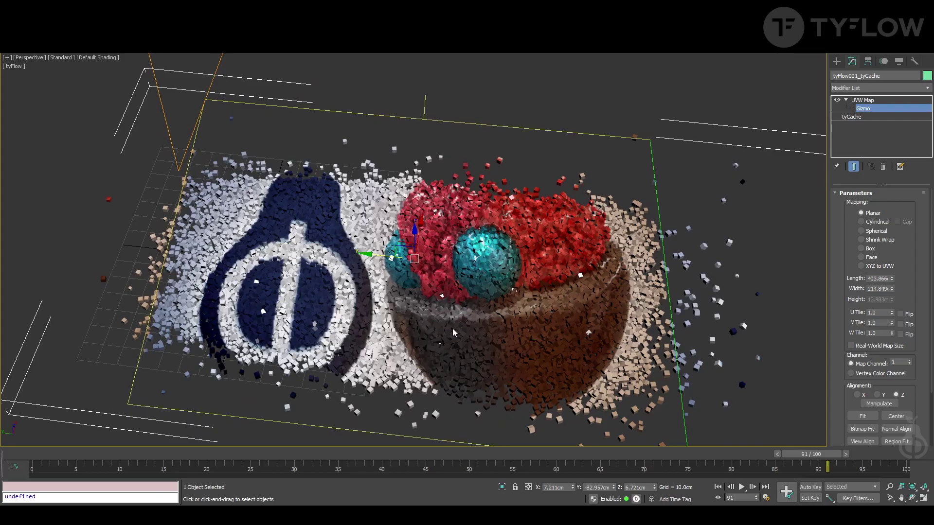
{"action": "left_click_drag", "start_coordinate": [118, 454], "coordinate": [216, 454]}
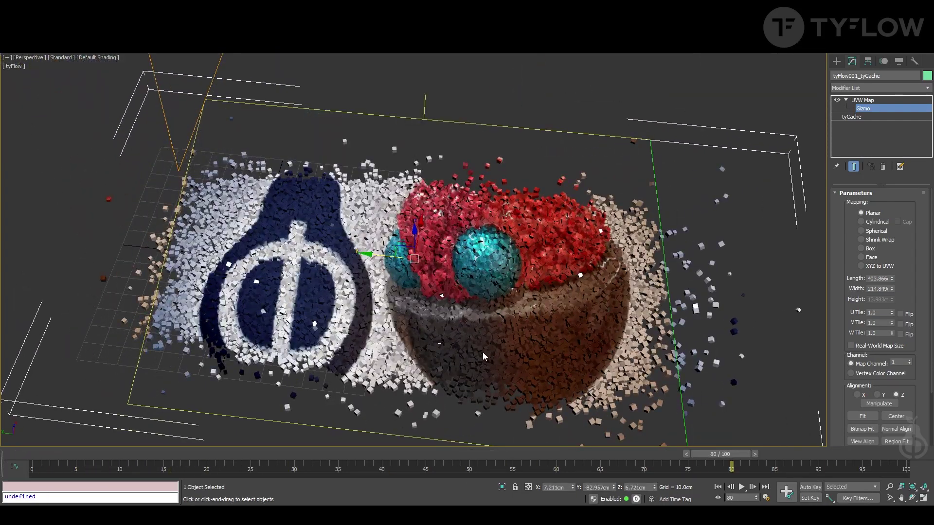
{"action": "middle_click_drag", "start_coordinate": [482, 352], "coordinate": [489, 383], "text": "alt"}
{"action": "scroll", "coordinate": [477, 366], "scroll_direction": "up", "scroll_amount": 3}
{"action": "scroll", "coordinate": [479, 370], "scroll_direction": "down", "scroll_amount": 10}
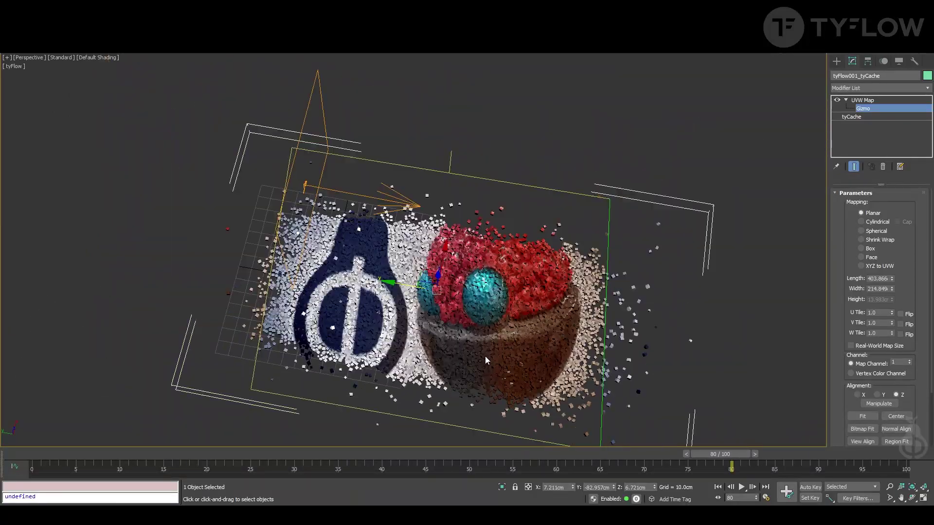
{"action": "left_click_drag", "start_coordinate": [302, 453], "coordinate": [101, 451]}
{"action": "middle_click_drag", "start_coordinate": [175, 350], "coordinate": [186, 410], "text": "alt"}
{"action": "left_click_drag", "start_coordinate": [94, 453], "coordinate": [424, 459]}
{"action": "middle_click_drag", "start_coordinate": [511, 343], "coordinate": [499, 370], "text": "alt"}
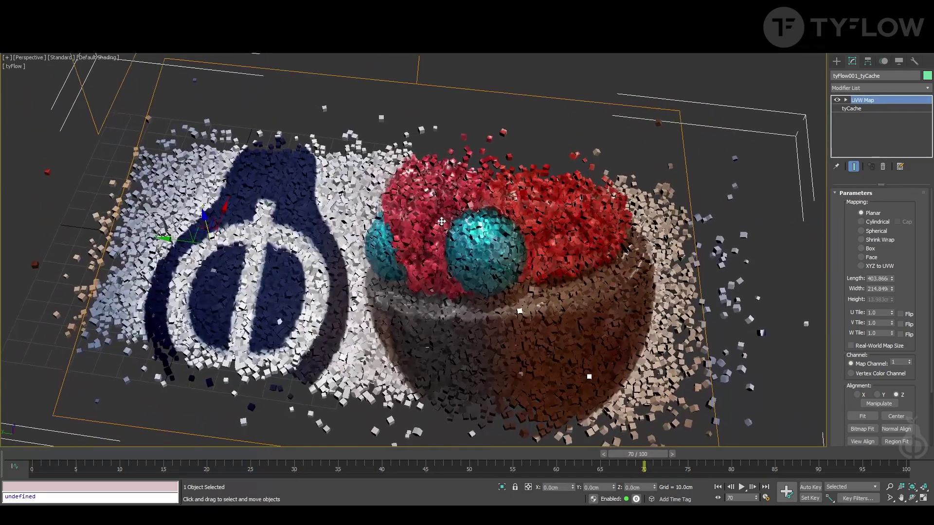
Add a tyUVWFreeze modifier above the tyCache object's UVW Map and freeze the UVWs at frame 99
{"action": "middle_click_drag", "start_coordinate": [442, 221], "coordinate": [457, 193], "text": "alt"}
{"action": "type", "text": "ty"}
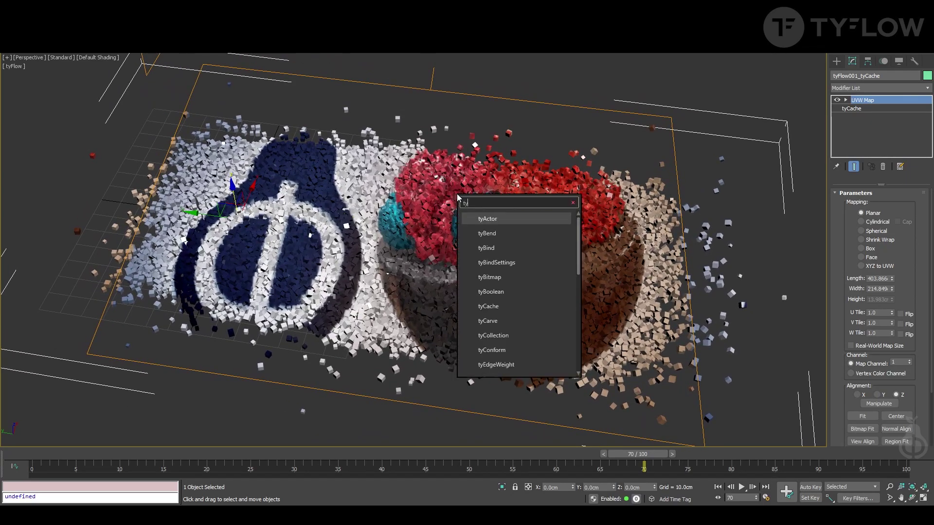
{"action": "type", "text": "u"}
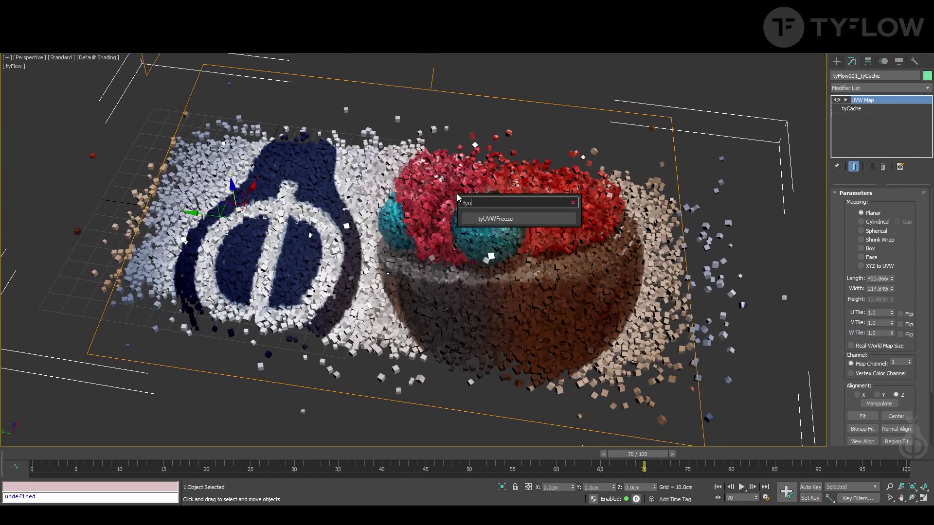
{"action": "left_click", "coordinate": [512, 220]}
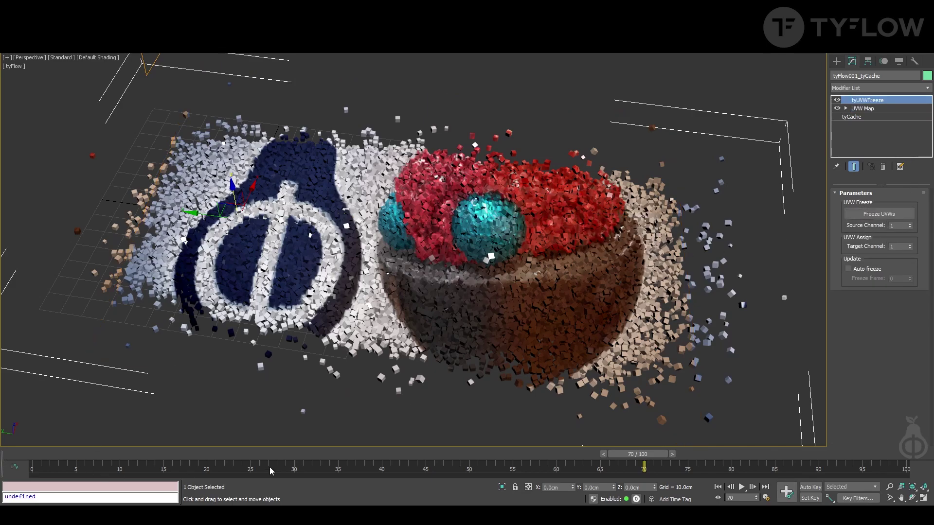
{"action": "left_click_drag", "start_coordinate": [630, 454], "coordinate": [875, 461]}
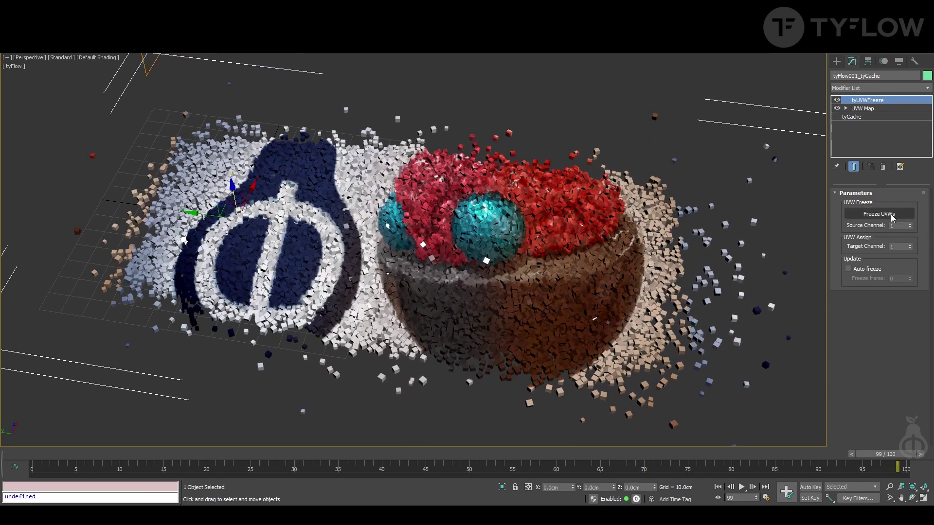
Examine the frozen texture on the falling and settled cubes by scrubbing the animation and viewing individual cubes up close
{"action": "left_click_drag", "start_coordinate": [878, 455], "coordinate": [172, 455]}
{"action": "middle_click_drag", "start_coordinate": [352, 299], "coordinate": [487, 191], "text": "alt"}
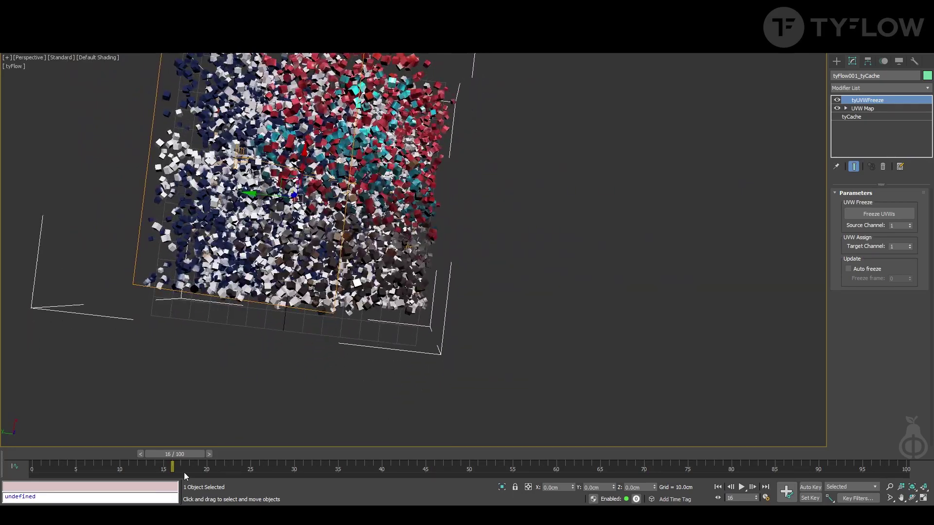
{"action": "left_click_drag", "start_coordinate": [103, 457], "coordinate": [766, 471]}
{"action": "scroll", "coordinate": [631, 357], "scroll_direction": "up", "scroll_amount": 10}
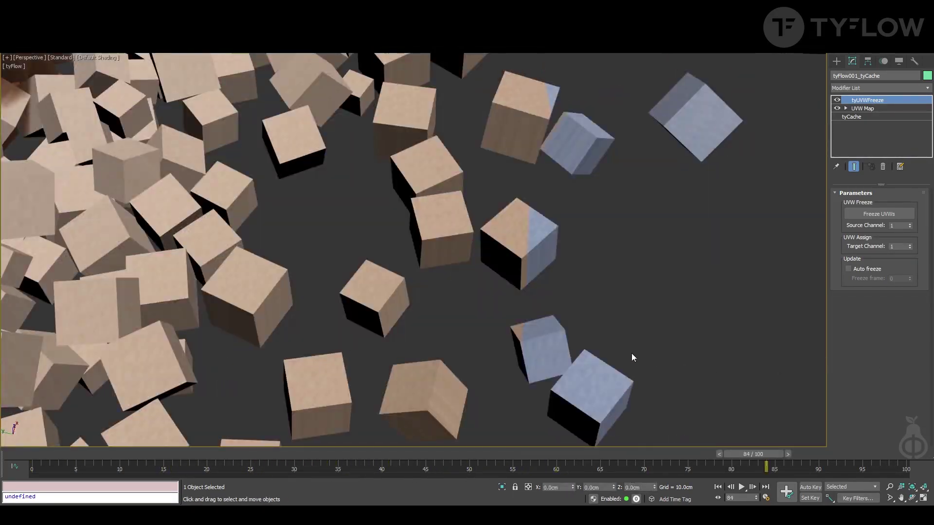
{"action": "middle_click_drag", "start_coordinate": [631, 356], "coordinate": [576, 371]}
{"action": "left_click_drag", "start_coordinate": [752, 455], "coordinate": [717, 455]}
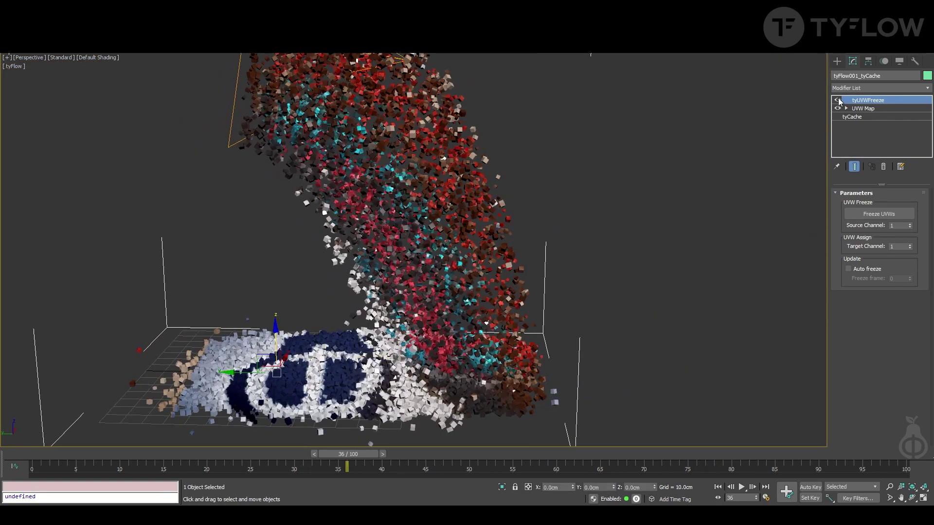
Toggle the tyUVWFreeze modifier off and on at frame 36 to compare the falling particles with and without frozen UVWs
{"action": "left_click", "coordinate": [838, 98]}
{"action": "left_click", "coordinate": [839, 99]}
{"action": "left_click", "coordinate": [838, 98]}
{"action": "left_click", "coordinate": [838, 98]}
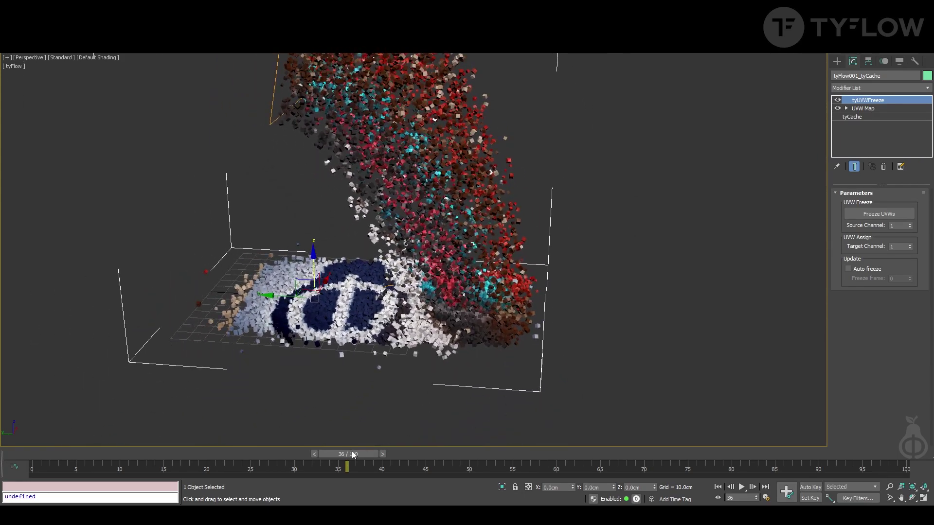
Scrub the animation forward to frame 94 and inspect the image formed by the settled cubes up close
{"action": "left_click_drag", "start_coordinate": [424, 442], "coordinate": [662, 447]}
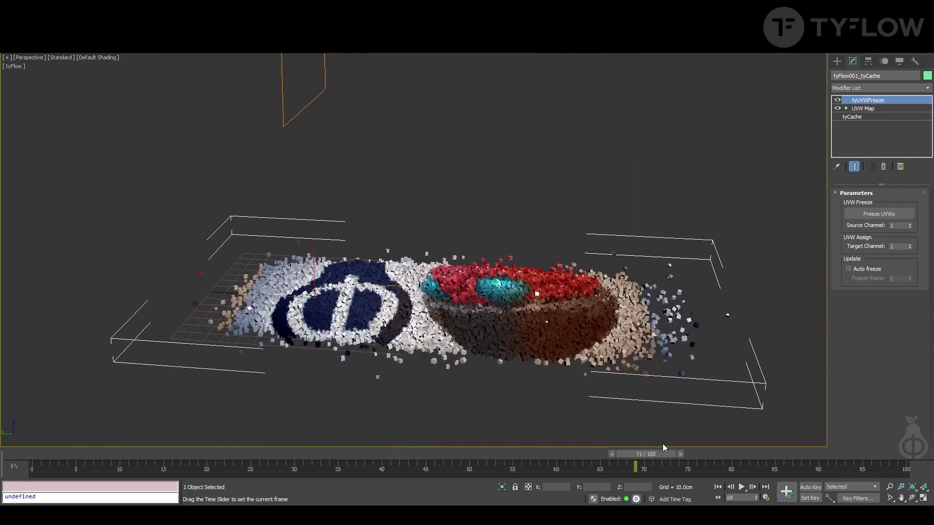
{"action": "left_click_drag", "start_coordinate": [800, 448], "coordinate": [867, 448]}
{"action": "middle_click_drag", "start_coordinate": [686, 234], "coordinate": [736, 100], "text": "alt"}
{"action": "scroll", "coordinate": [676, 267], "scroll_direction": "up", "scroll_amount": 2}
{"action": "scroll", "coordinate": [686, 275], "scroll_direction": "up", "scroll_amount": 3}
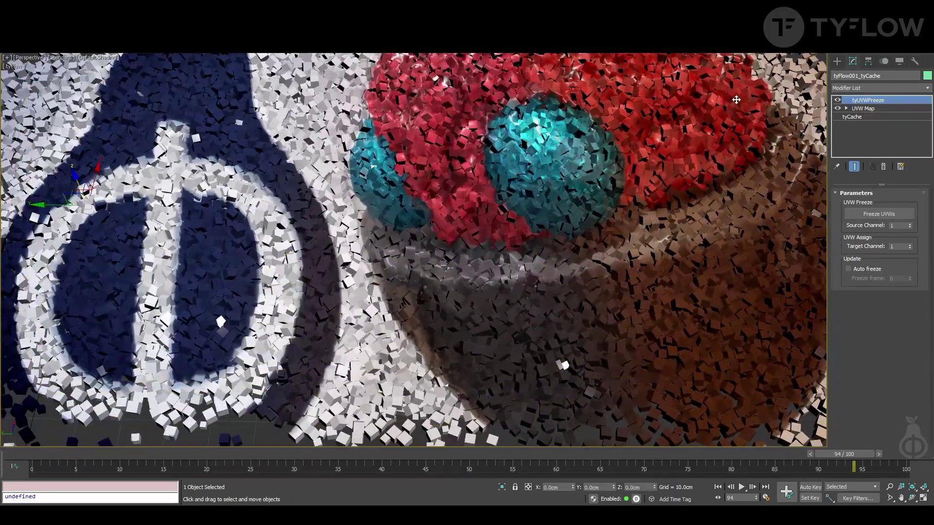